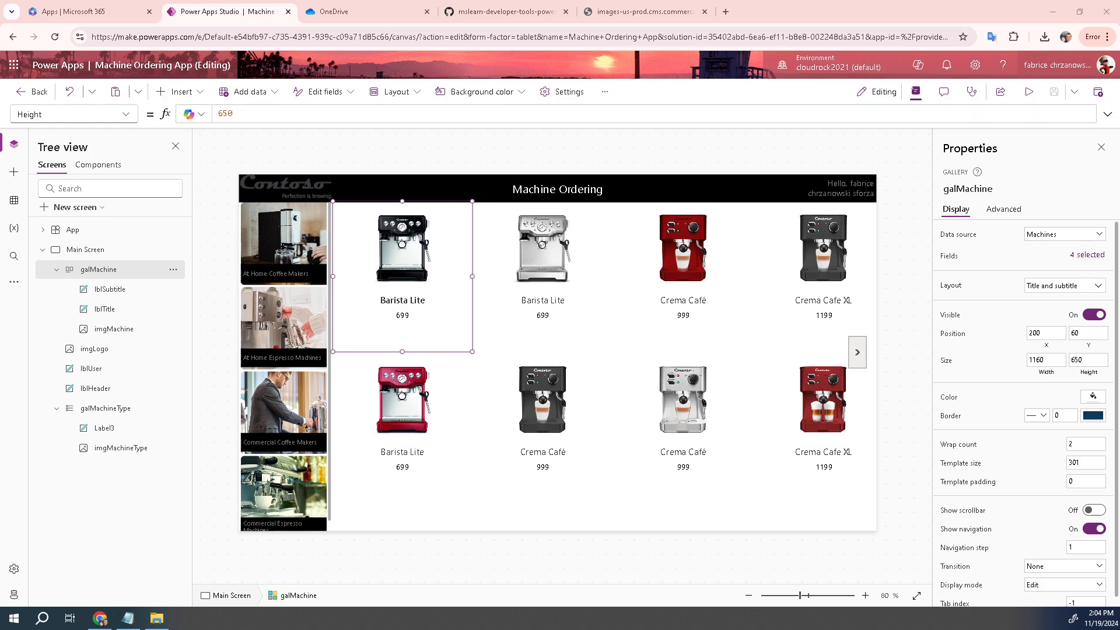
Step: Rename Label3 in the galMachineType gallery to lblMachineType
{"action": "left_click", "coordinate": [104, 411]}
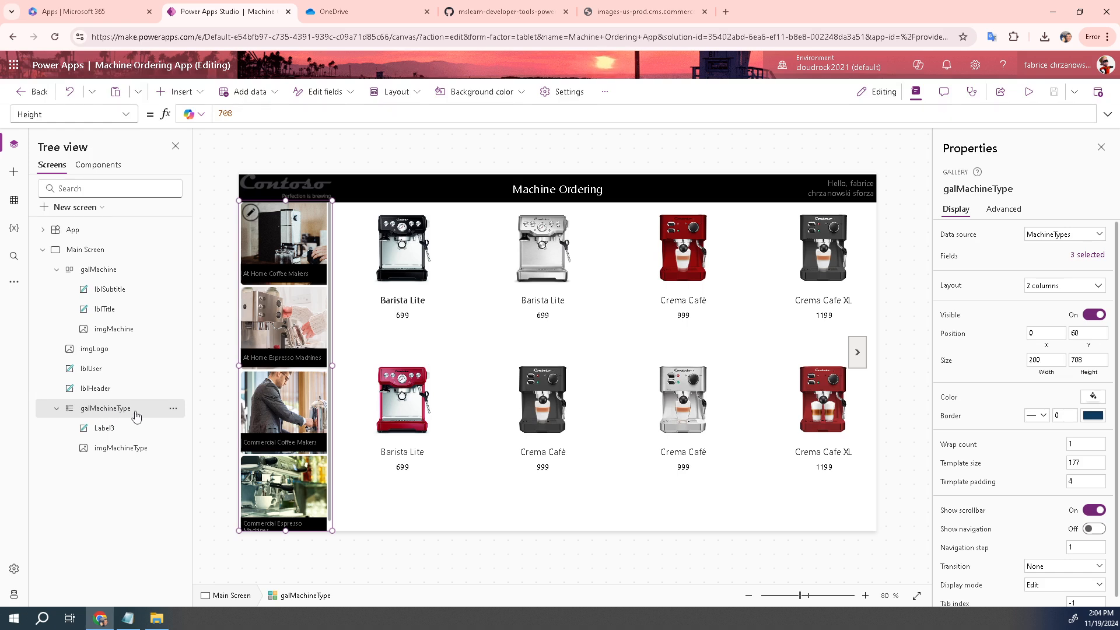
{"action": "left_click", "coordinate": [115, 449]}
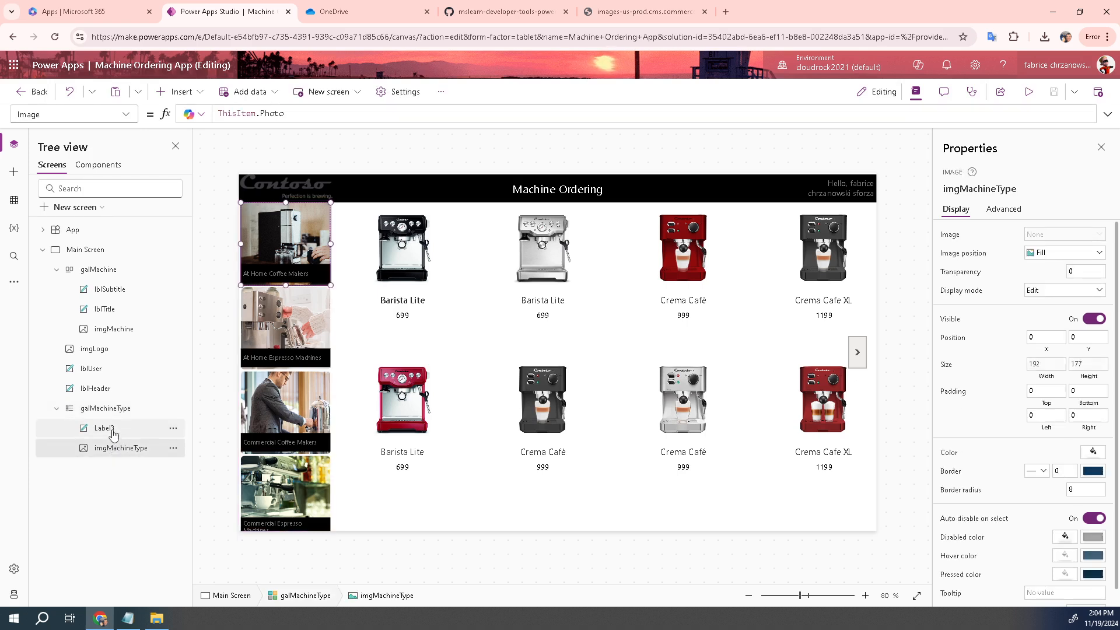
{"action": "left_click", "coordinate": [106, 429]}
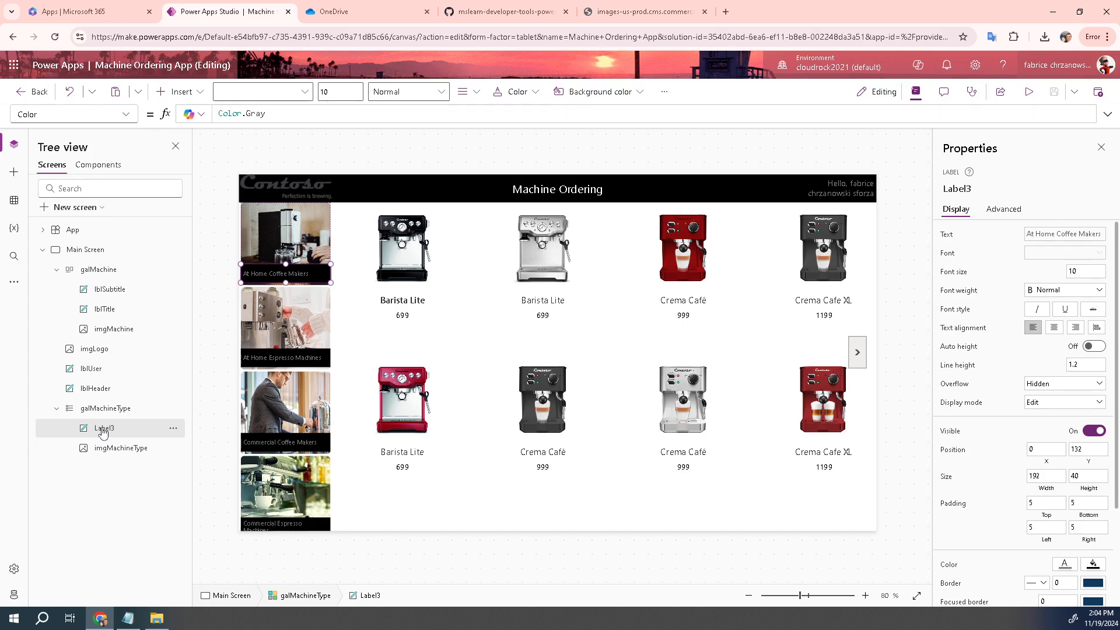
{"action": "double_click", "coordinate": [103, 430]}
{"action": "left_click", "coordinate": [102, 427]}
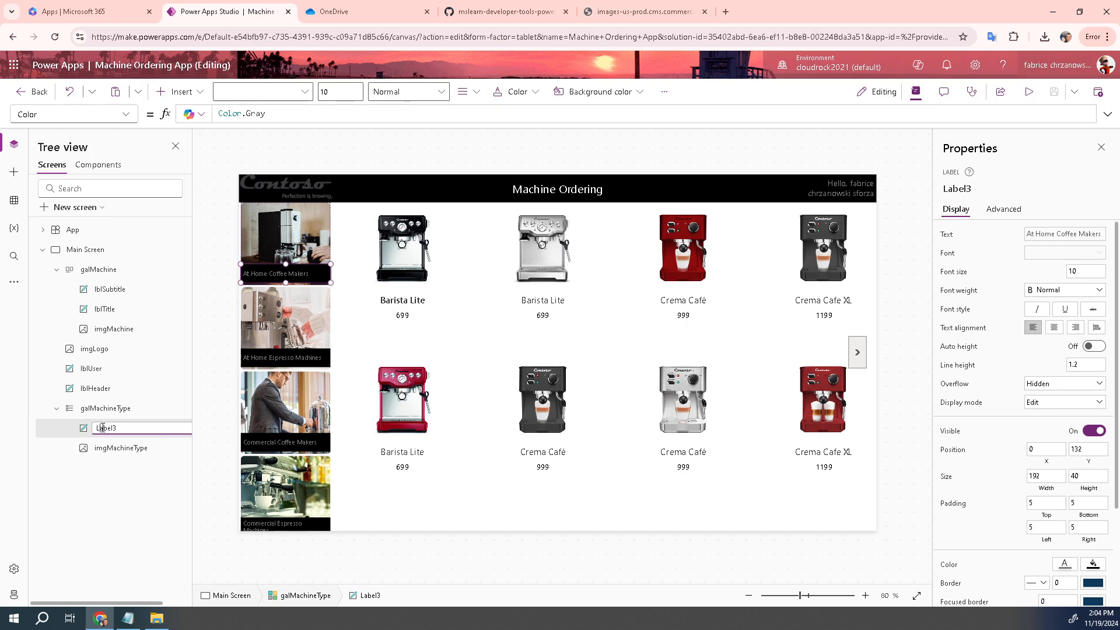
{"action": "key", "text": "ctrl+a"}
{"action": "type", "text": "lblMachineType"}
{"action": "key", "text": "Return"}
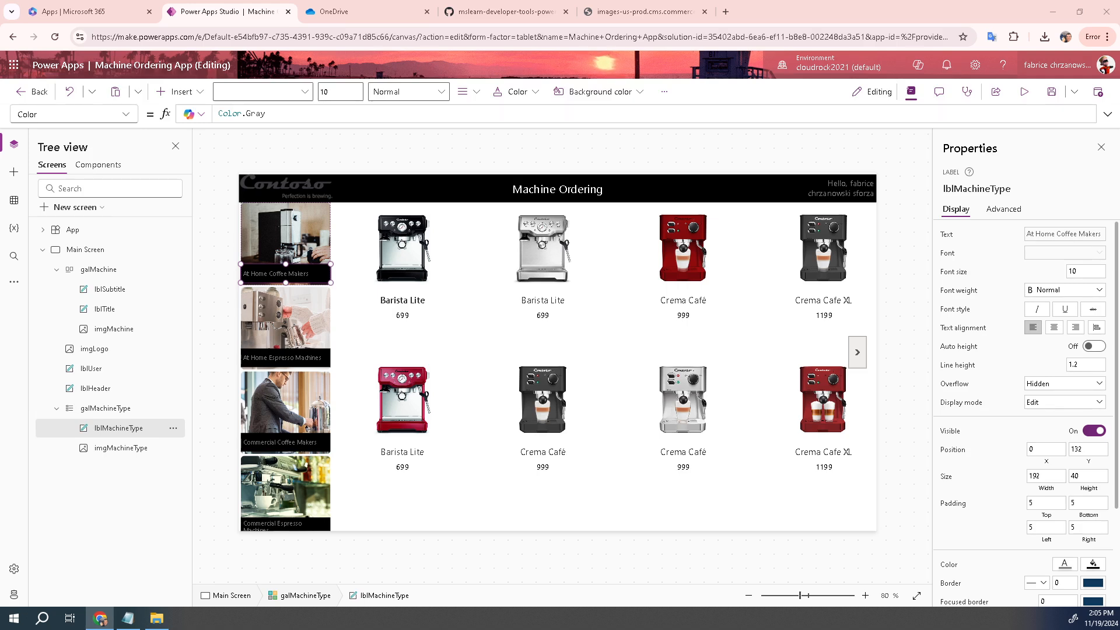
Step: Set the Color property of lblMachineType to the formula If(ThisItem.IsSelected,Color.DarkRed)
{"action": "left_click", "coordinate": [350, 113]}
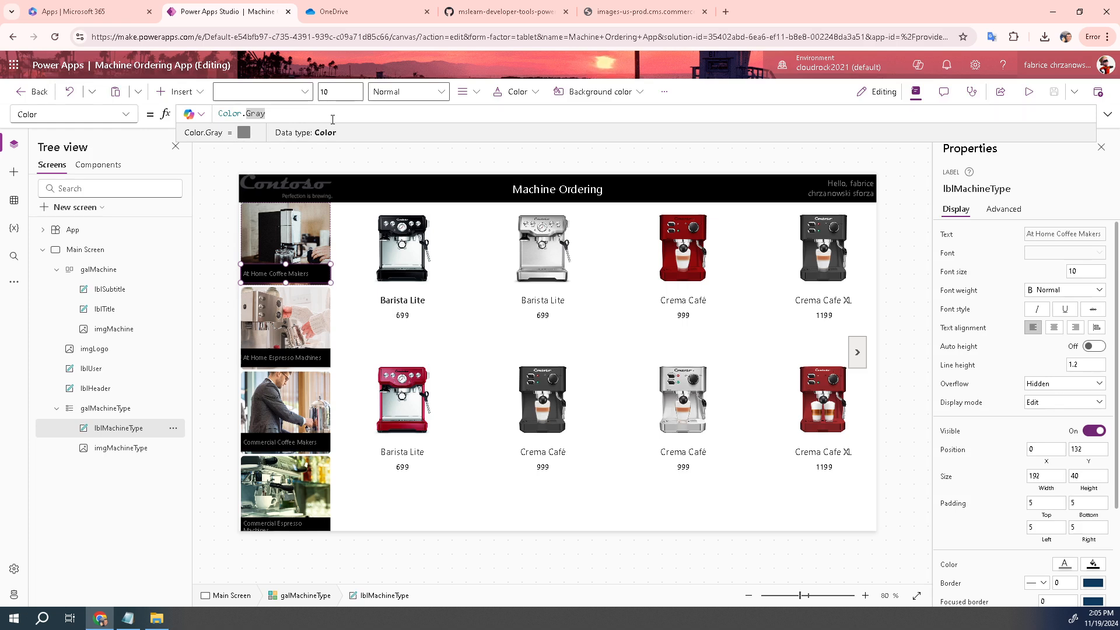
{"action": "key", "text": "BackSpace"}
{"action": "key", "text": "BackSpace"}
{"action": "key", "text": "BackSpace"}
{"action": "key", "text": "BackSpace"}
{"action": "key", "text": "BackSpace"}
{"action": "key", "text": "BackSpace"}
{"action": "key", "text": "BackSpace"}
{"action": "type", "text": "If(ThisItem.IsSelected,Color.DarkRed)"}
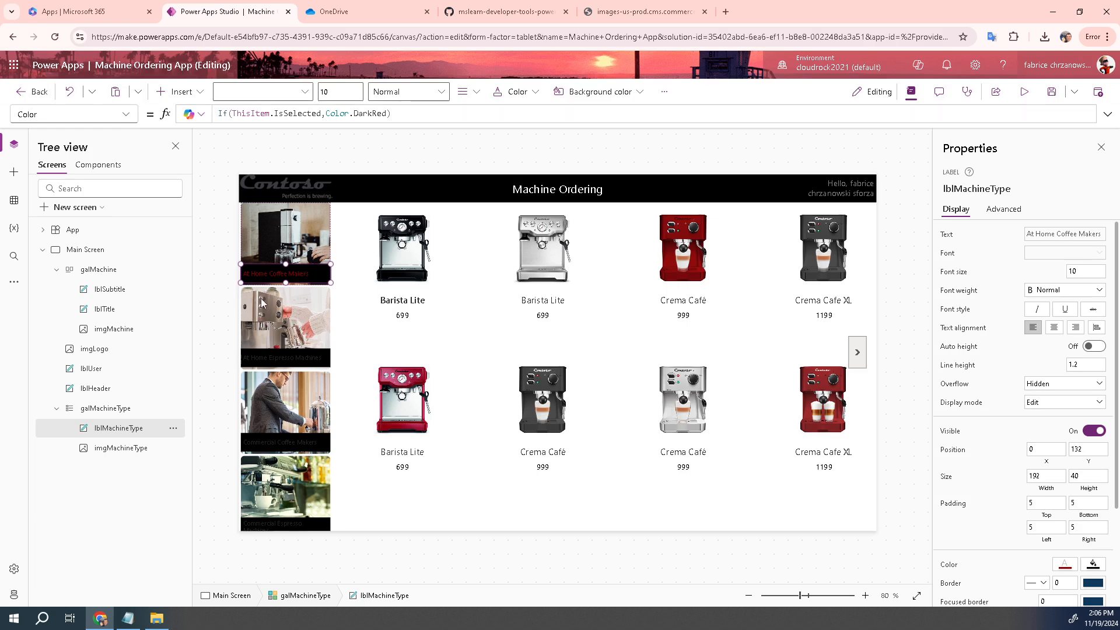
Step: Preview the app from Main Screen, select different machine types to check the label highlighting, and return to editing
{"action": "left_click", "coordinate": [80, 250]}
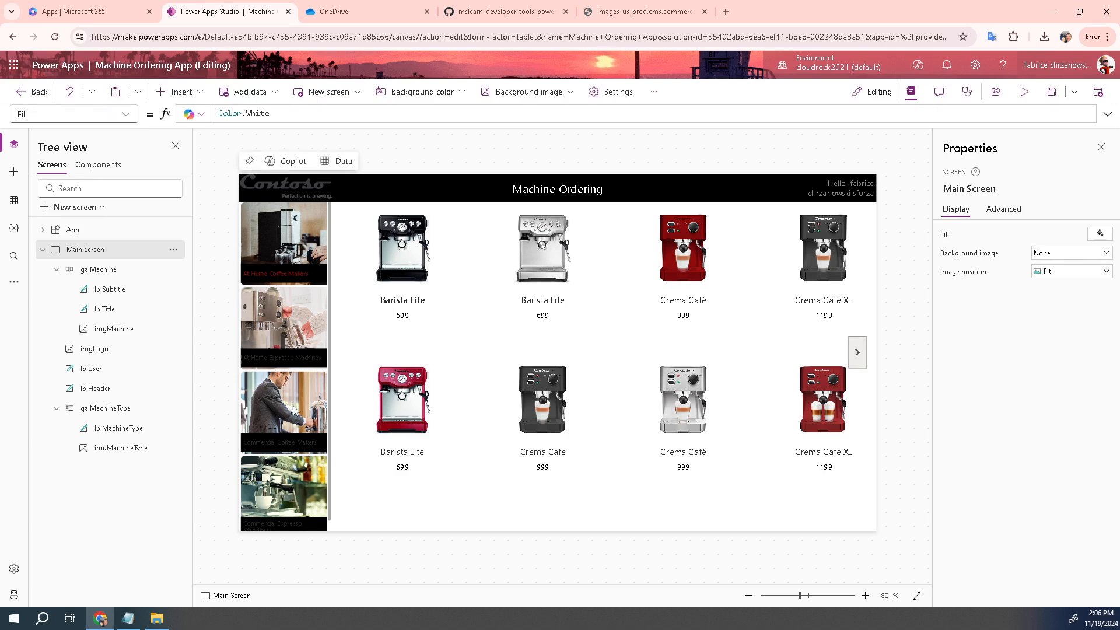
{"action": "left_click", "coordinate": [1023, 93]}
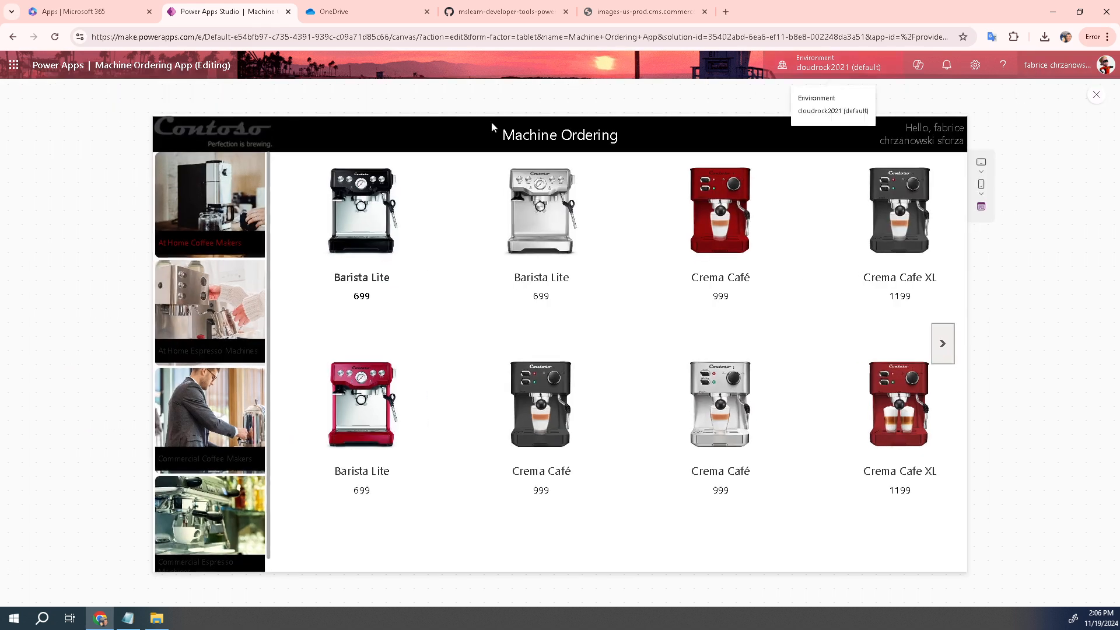
{"action": "left_click", "coordinate": [209, 416]}
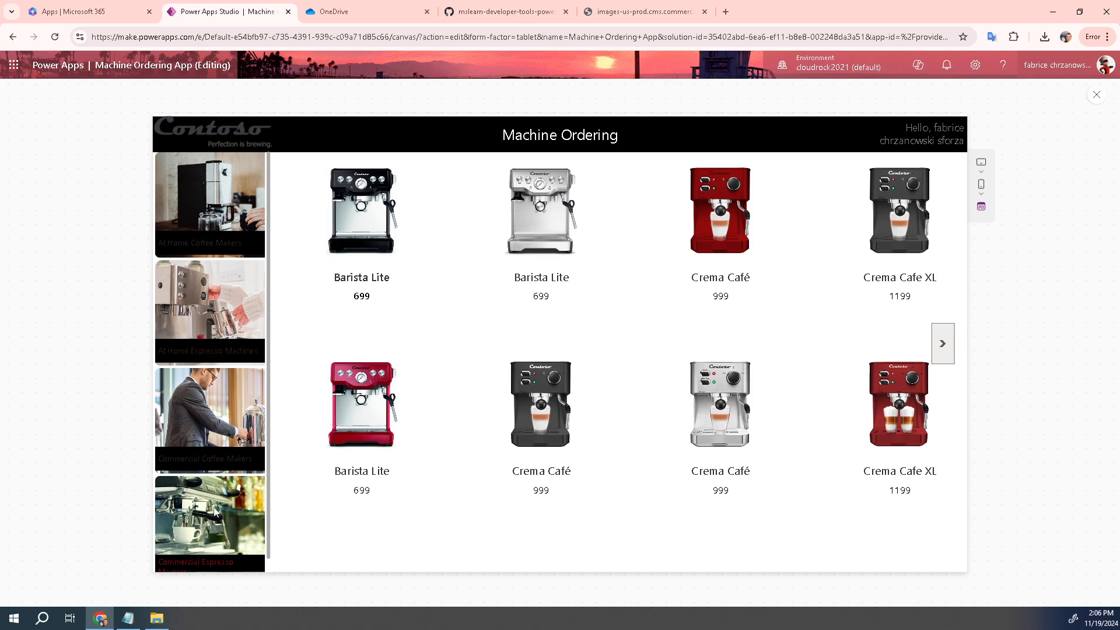
{"action": "left_click", "coordinate": [231, 181]}
{"action": "left_click", "coordinate": [232, 314]}
{"action": "left_click", "coordinate": [217, 400]}
{"action": "left_click", "coordinate": [238, 228]}
{"action": "left_click", "coordinate": [1096, 95]}
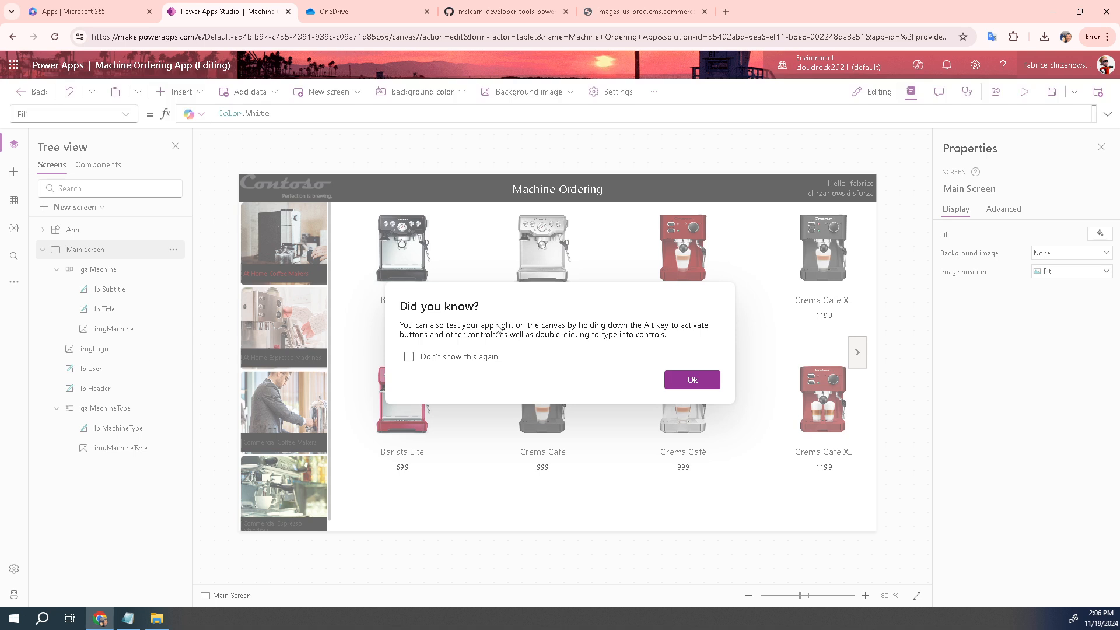
{"action": "left_click", "coordinate": [690, 380]}
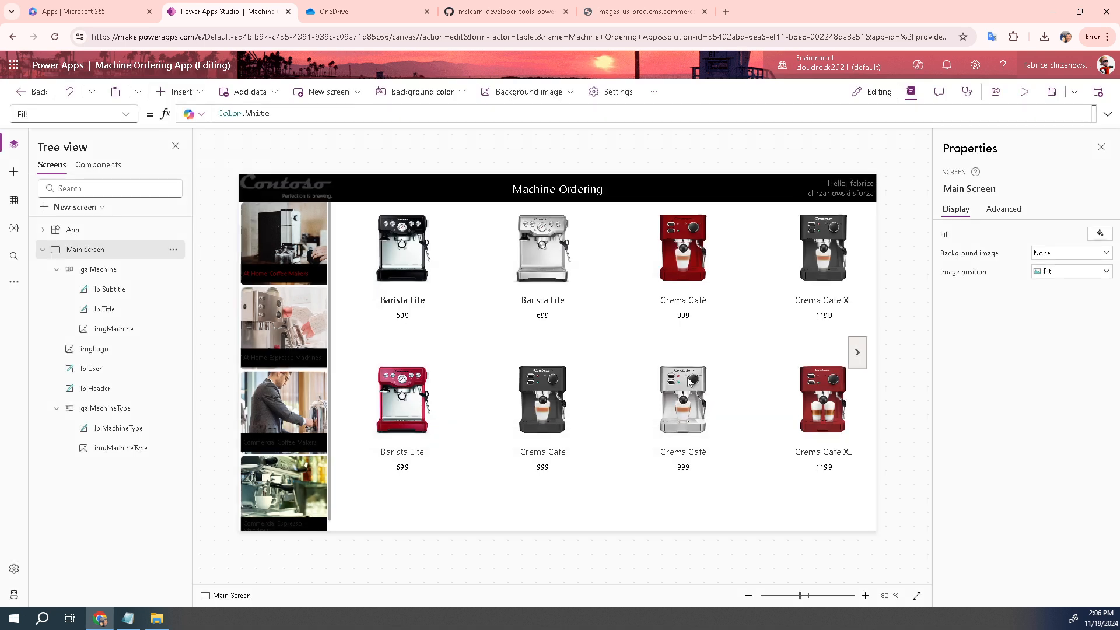
Step: Set the Items property of galMachine to Filter(Machines, 'Machine Type ID' = galMachineType.Selected.'Type ID', 'Machine Type ID')
{"action": "left_click", "coordinate": [117, 409]}
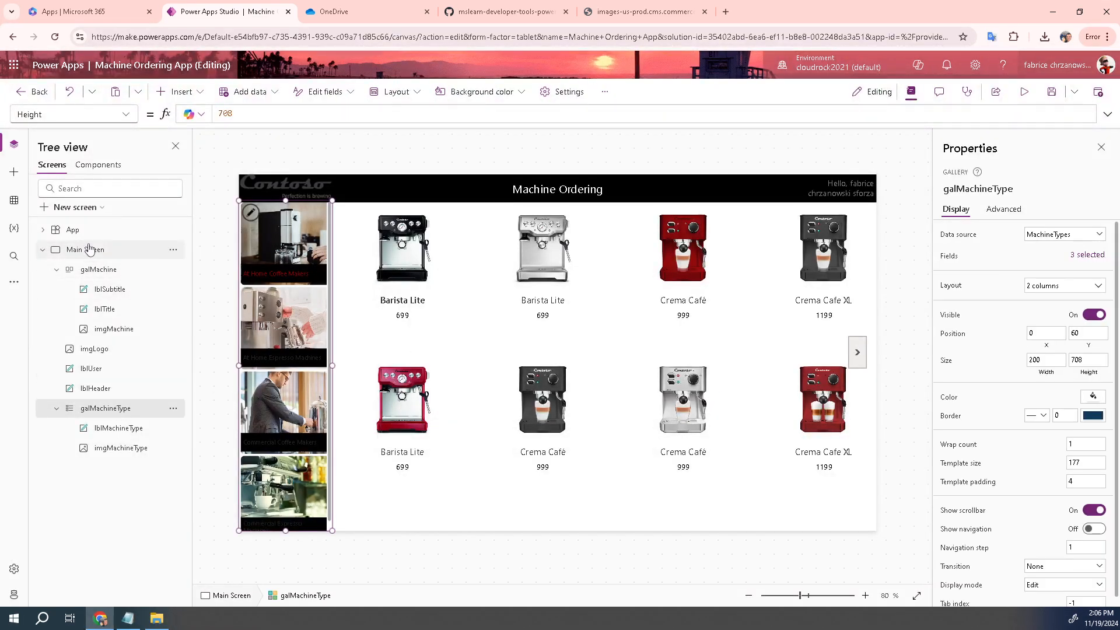
{"action": "left_click", "coordinate": [88, 273]}
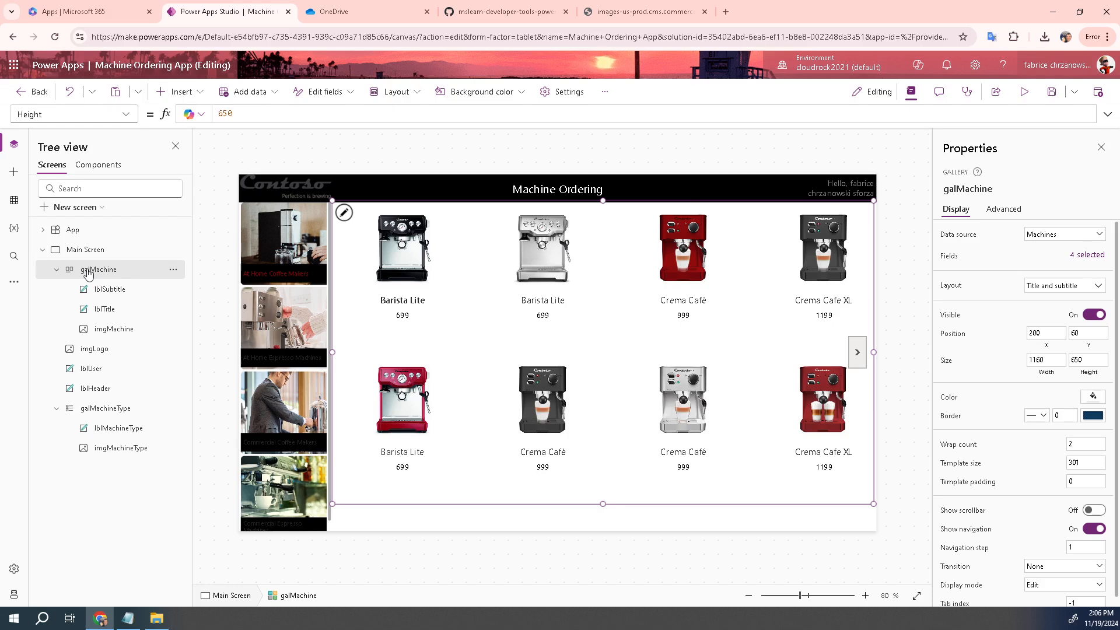
{"action": "left_click", "coordinate": [103, 408]}
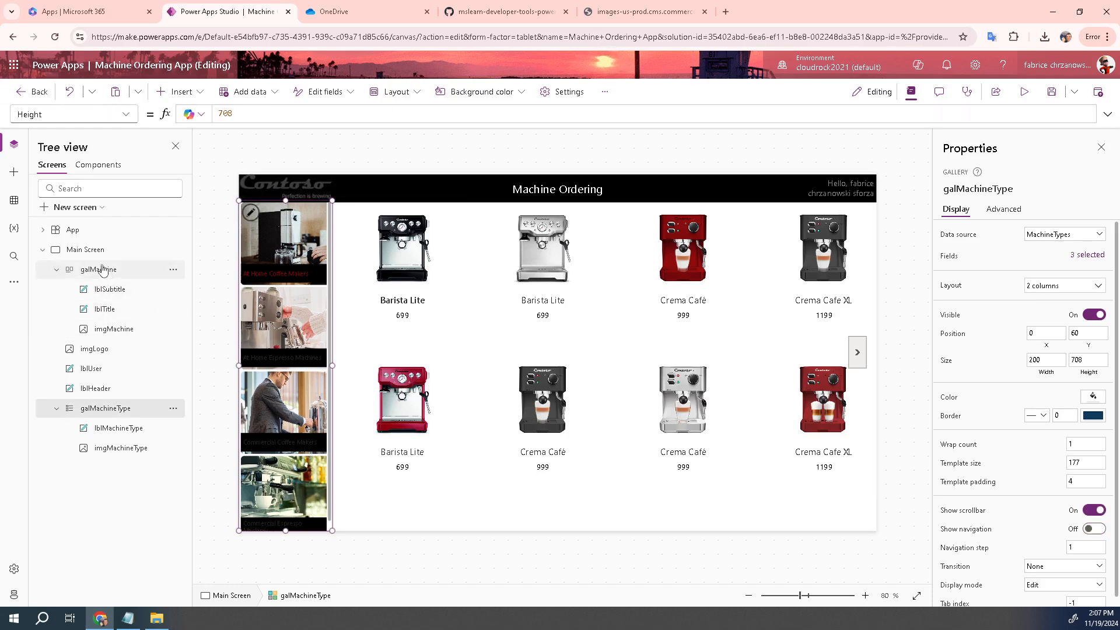
{"action": "left_click", "coordinate": [173, 266]}
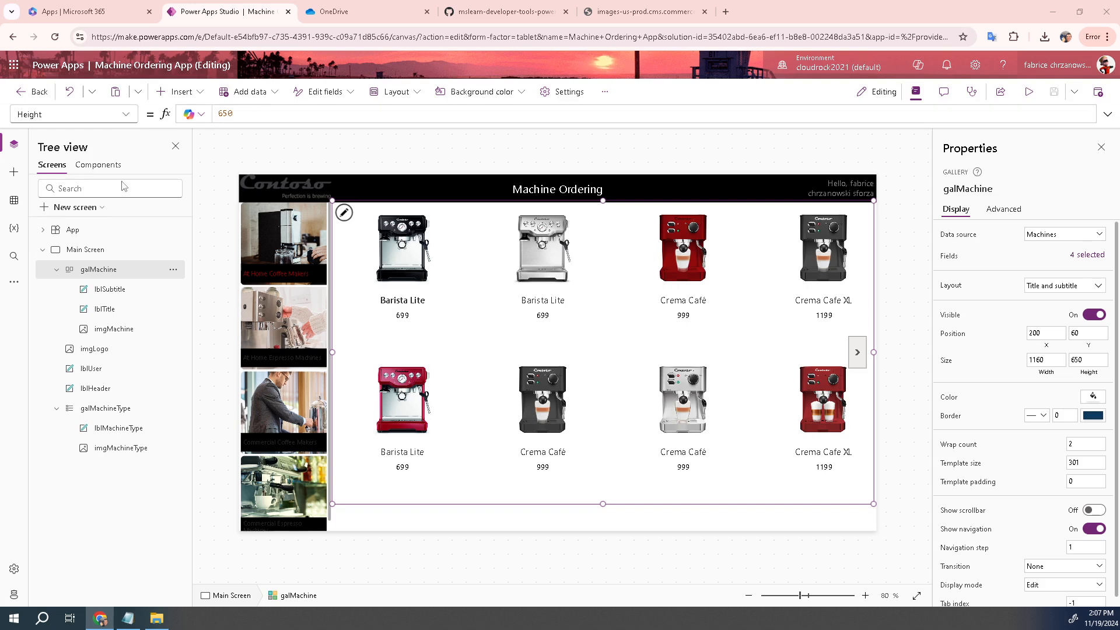
{"action": "mouse_move", "coordinate": [424, 257]}
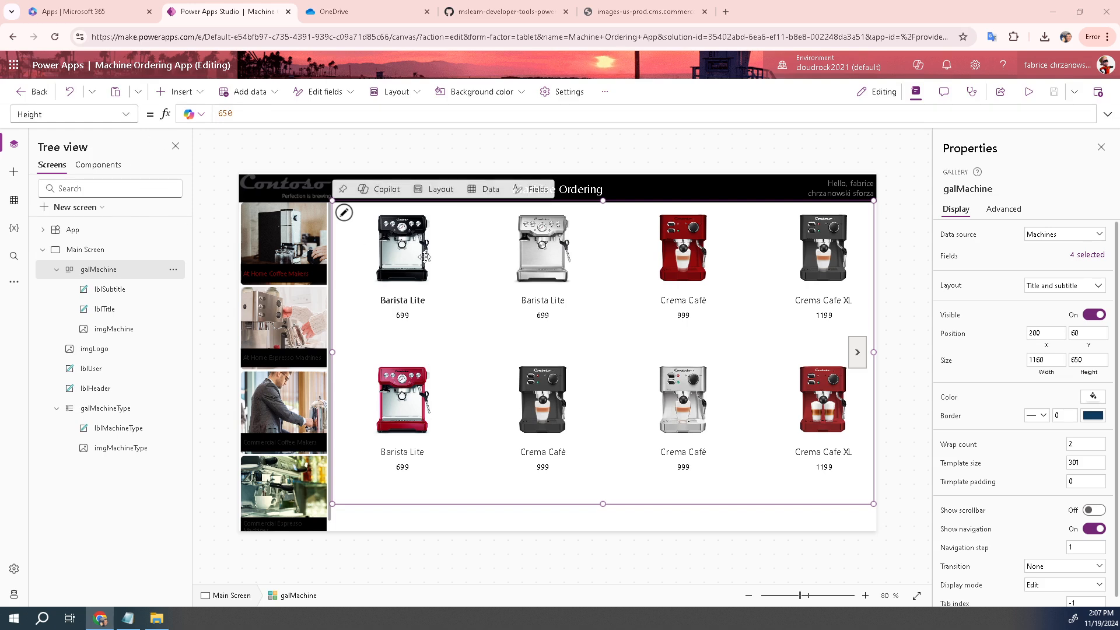
{"action": "left_click", "coordinate": [130, 121]}
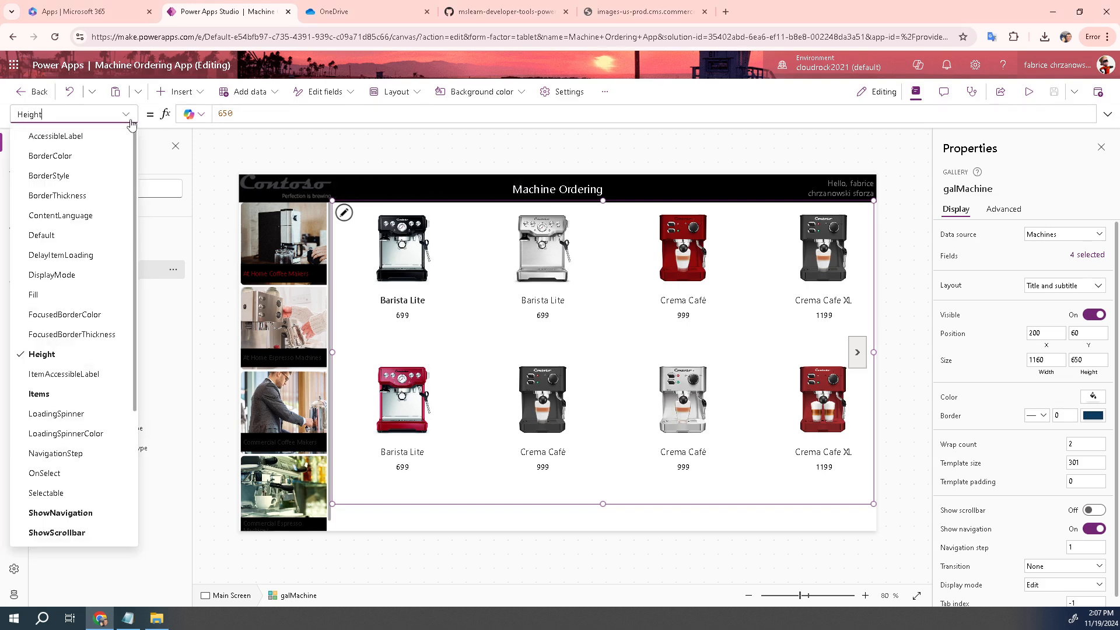
{"action": "left_click", "coordinate": [48, 394]}
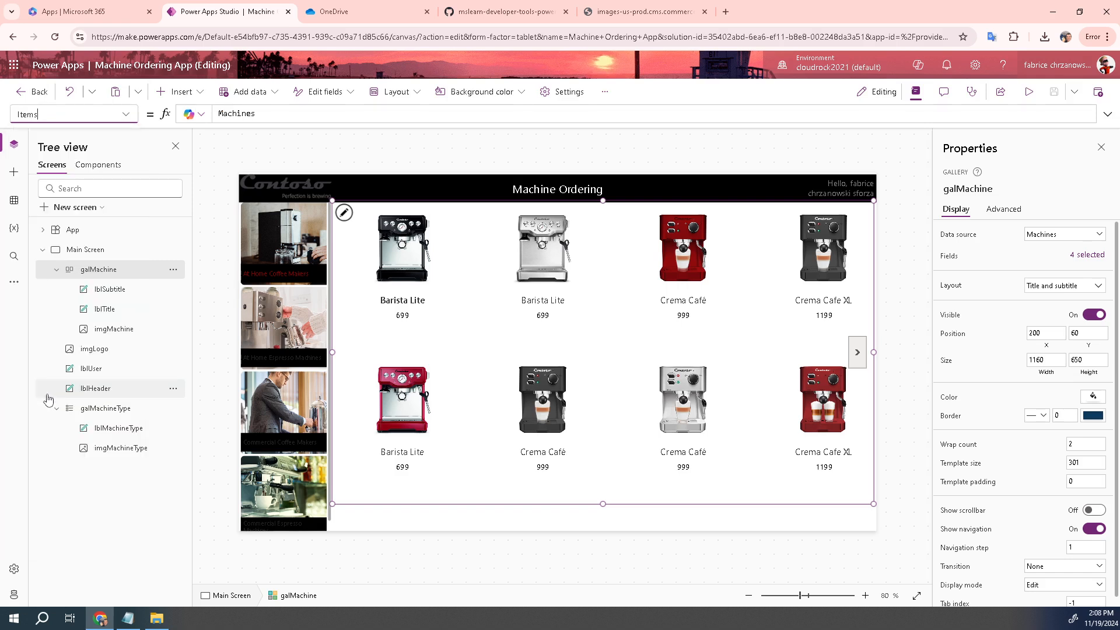
{"action": "left_click", "coordinate": [288, 112]}
{"action": "key", "text": "BackSpace"}
{"action": "key", "text": "BackSpace"}
{"action": "key", "text": "BackSpace"}
{"action": "key", "text": "BackSpace"}
{"action": "key", "text": "BackSpace"}
{"action": "key", "text": "BackSpace"}
{"action": "key", "text": "BackSpace"}
{"action": "key", "text": "BackSpace"}
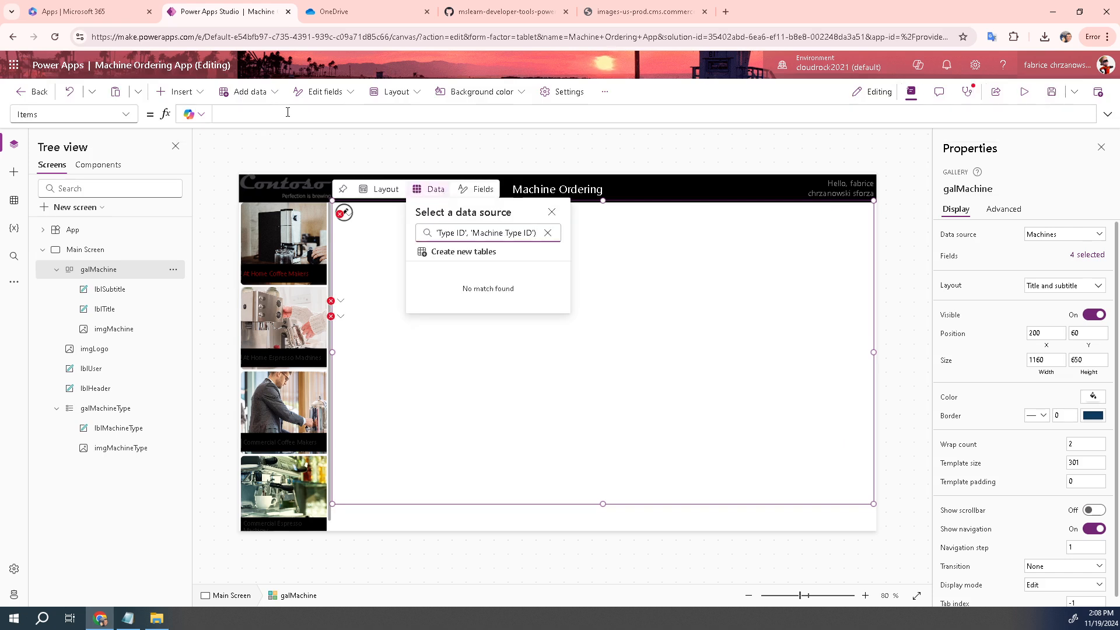
{"action": "left_click", "coordinate": [551, 212]}
{"action": "left_click", "coordinate": [289, 115]}
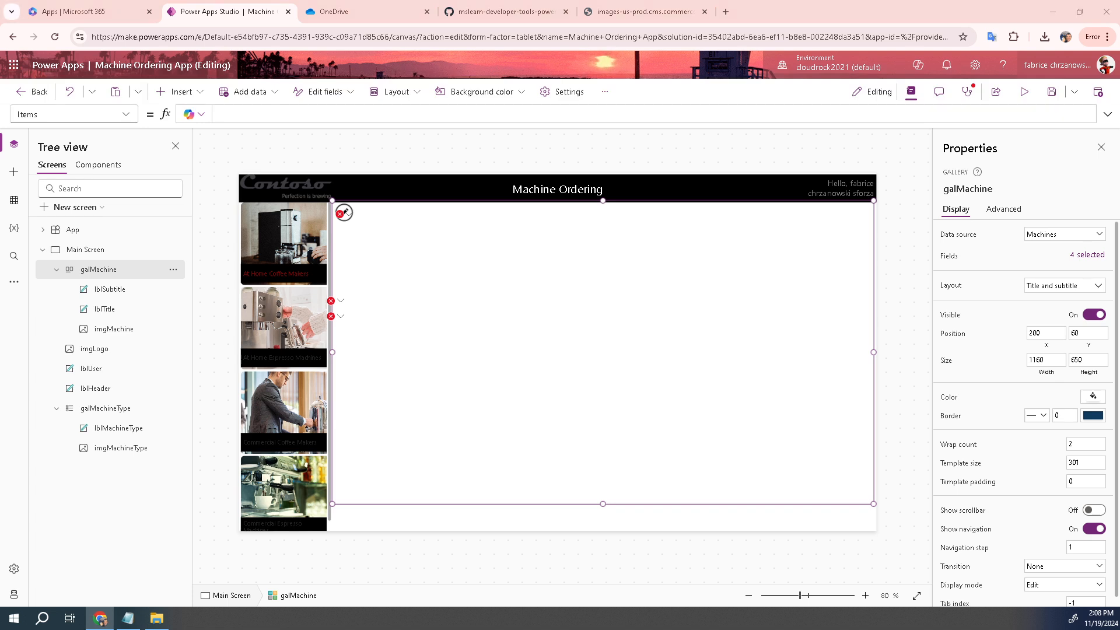
{"action": "left_click", "coordinate": [236, 113]}
{"action": "type", "text": "Filter(Machines, 'Machine Type ID' = galMachineType.Selected.'Type ID', 'Machine Type ID')"}
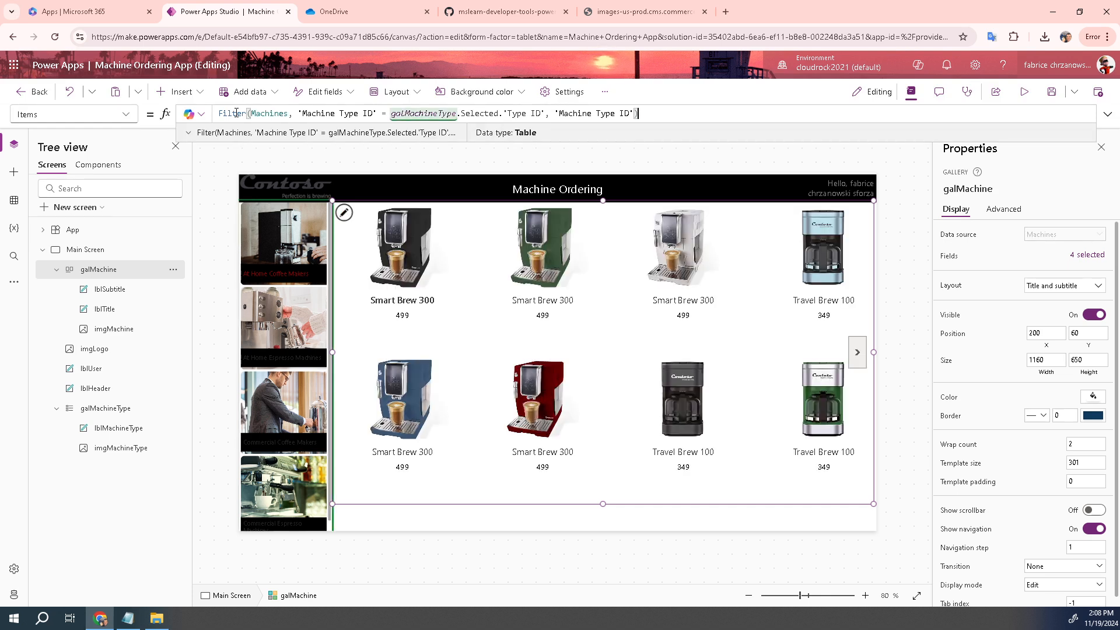
Step: Have Copilot explain the Filter formula of the galMachine gallery
{"action": "left_click", "coordinate": [203, 116]}
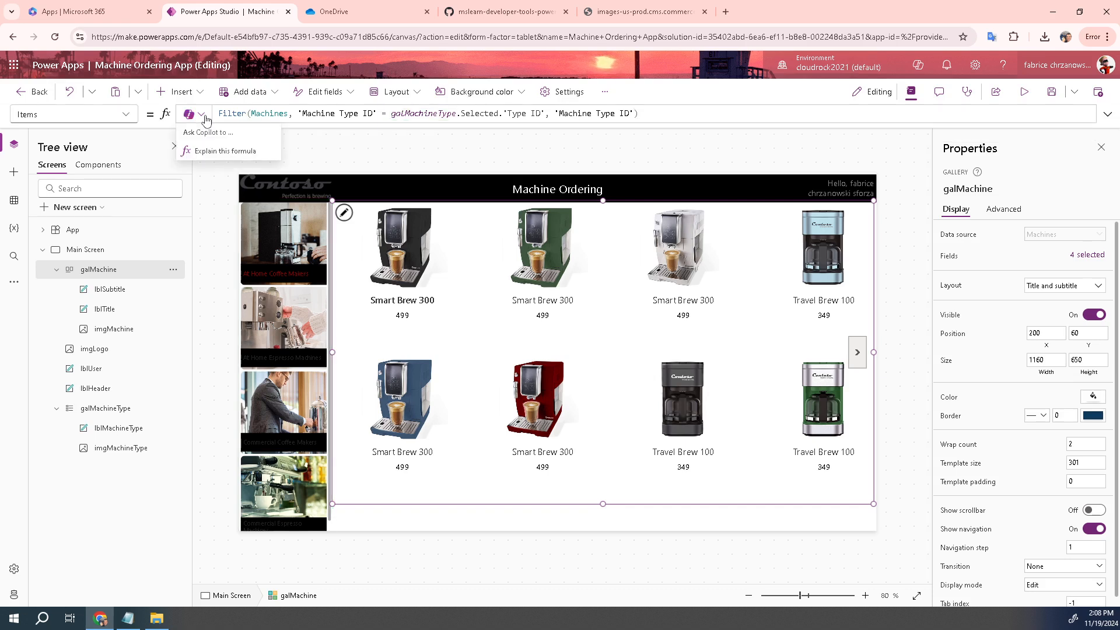
{"action": "left_click", "coordinate": [227, 155]}
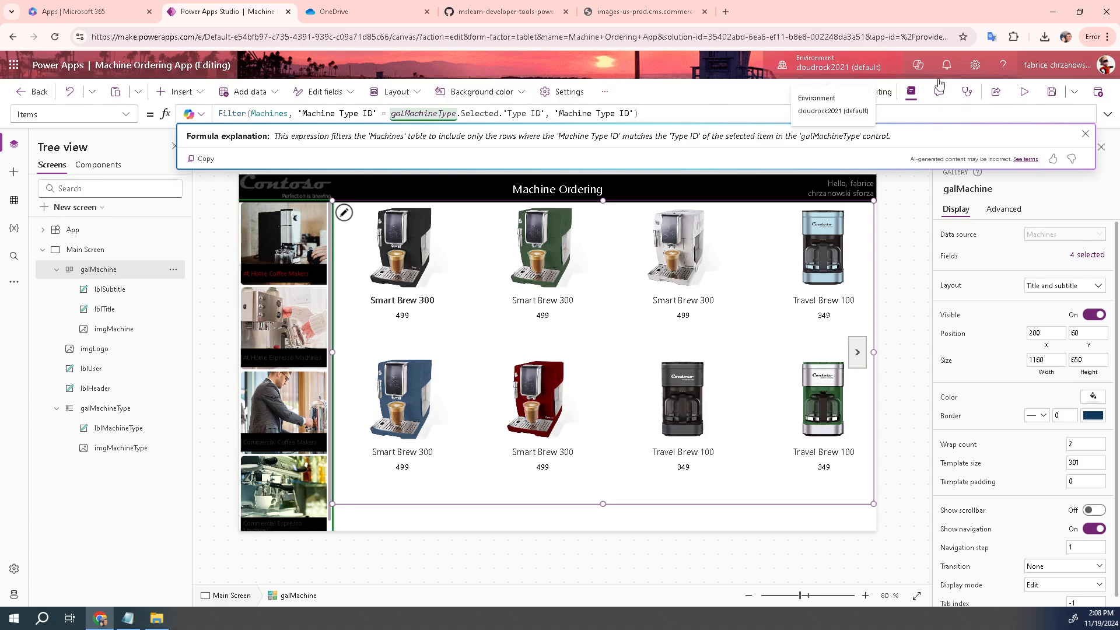
Step: Preview the app, select each machine type to check how the machine gallery filters, and return to editing
{"action": "left_click", "coordinate": [1026, 93]}
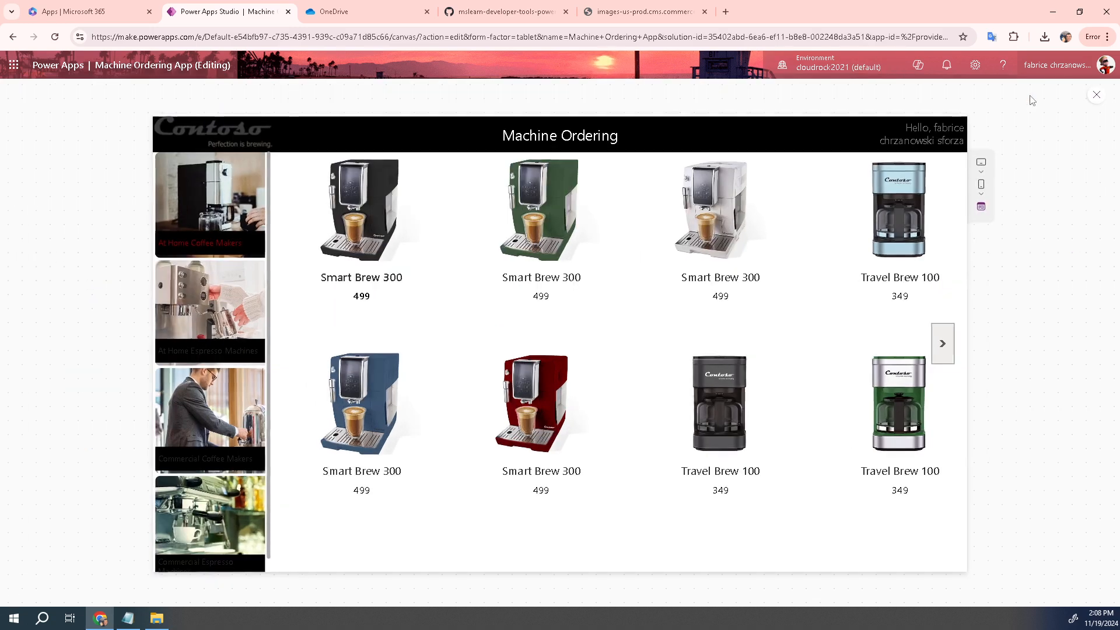
{"action": "left_click", "coordinate": [221, 284]}
{"action": "left_click", "coordinate": [208, 394]}
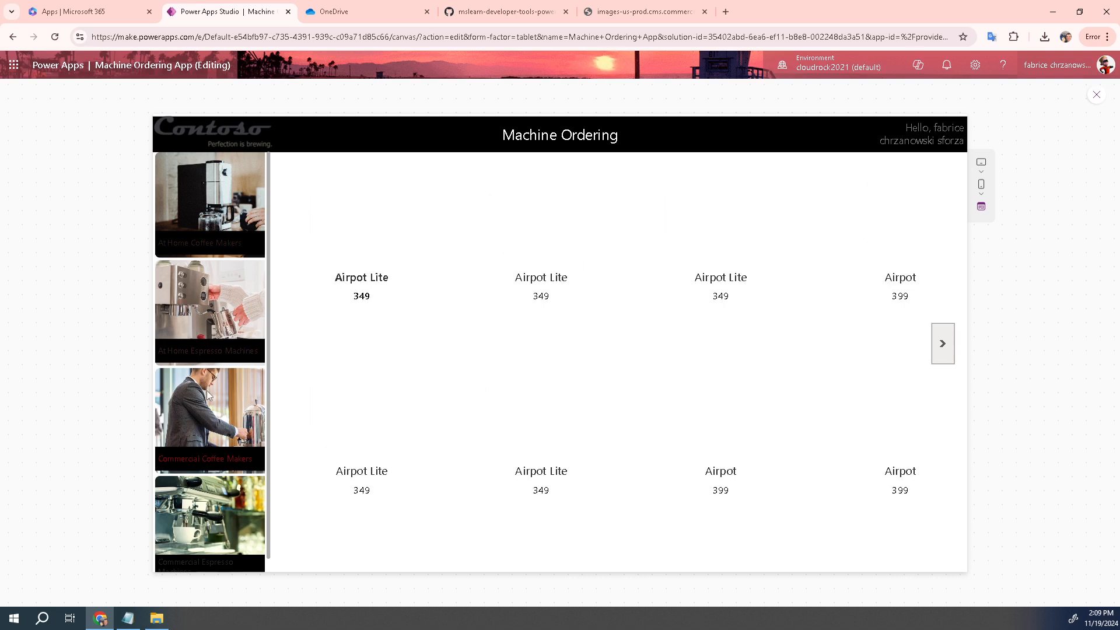
{"action": "left_click", "coordinate": [205, 532]}
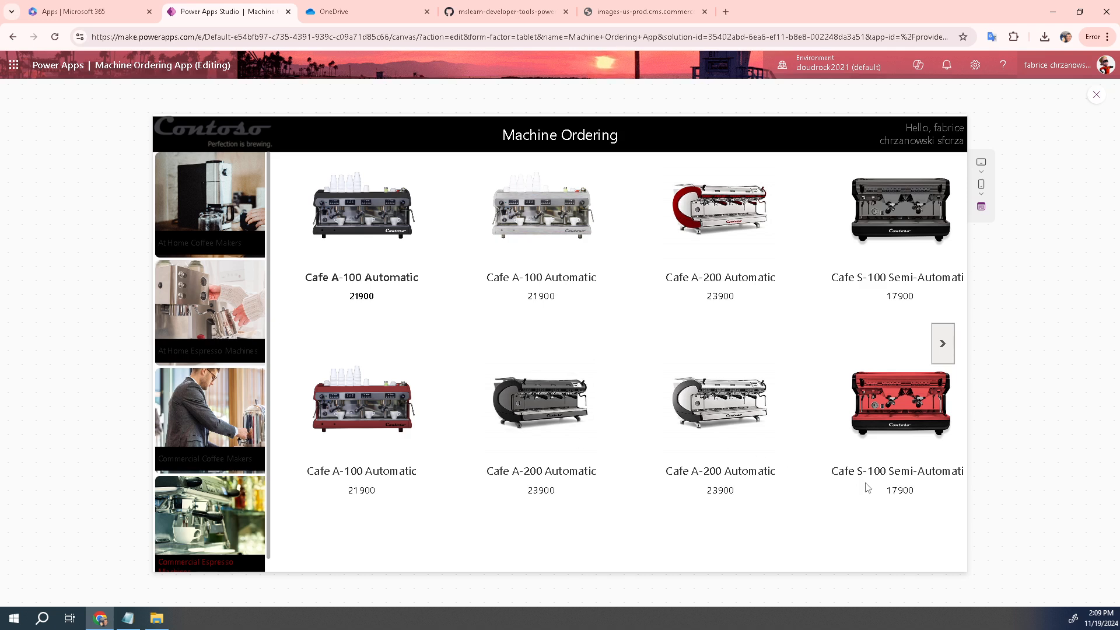
{"action": "left_click", "coordinate": [218, 212]}
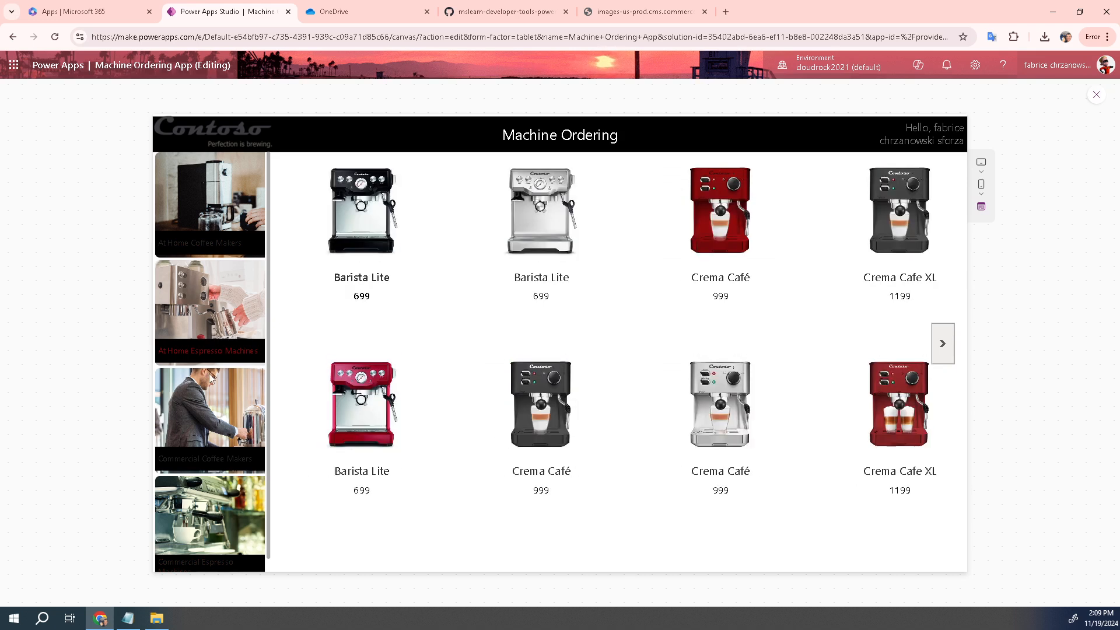
{"action": "left_click", "coordinate": [218, 418]}
{"action": "left_click", "coordinate": [211, 495]}
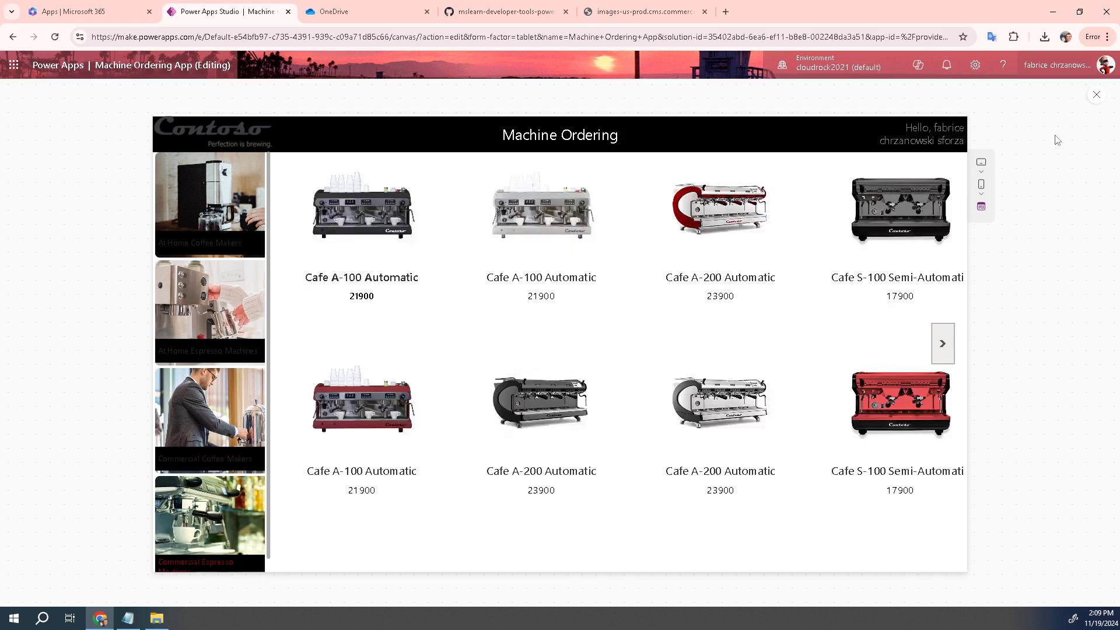
{"action": "left_click", "coordinate": [1096, 95]}
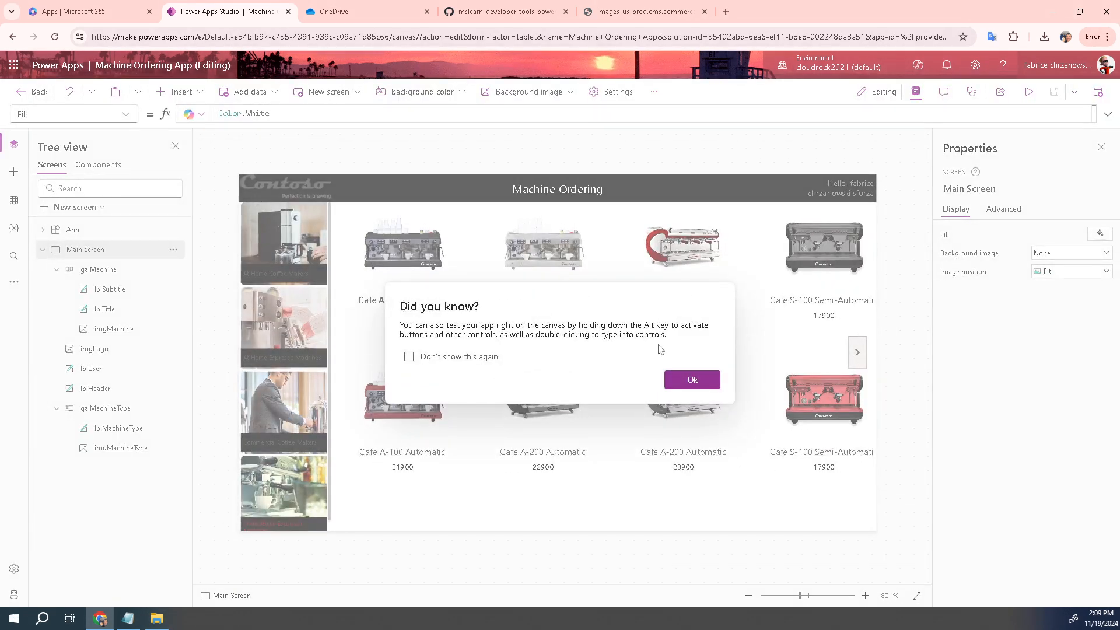
{"action": "left_click", "coordinate": [677, 378]}
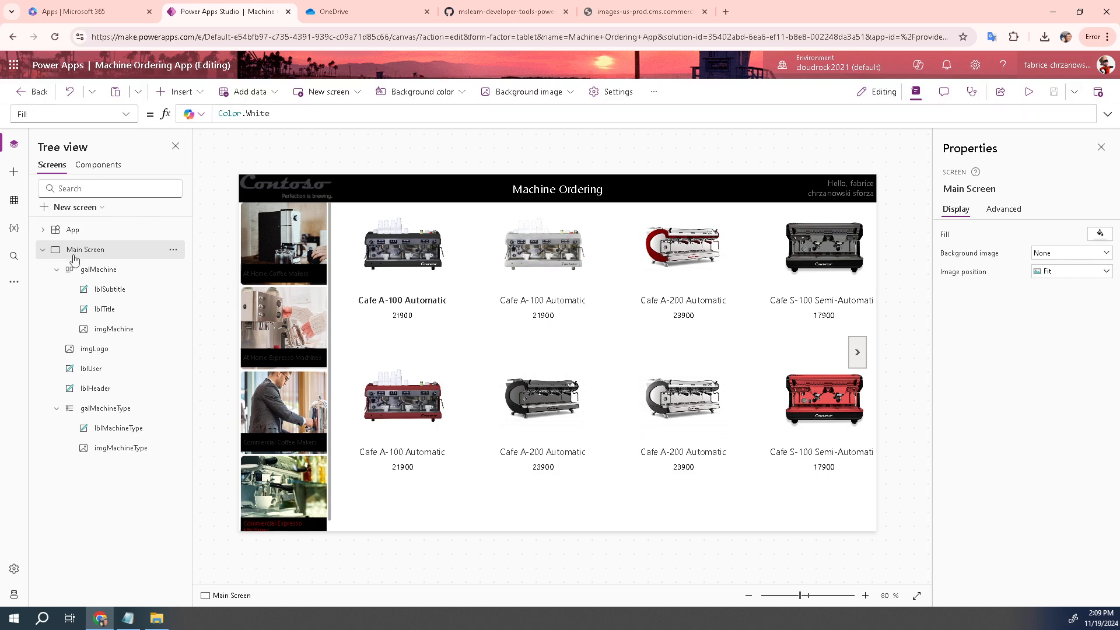
Step: Format the price in lblSubtitle of galMachine by setting its Text property to Text(ThisItem.Price,"$##,###.00")
{"action": "left_click", "coordinate": [91, 266]}
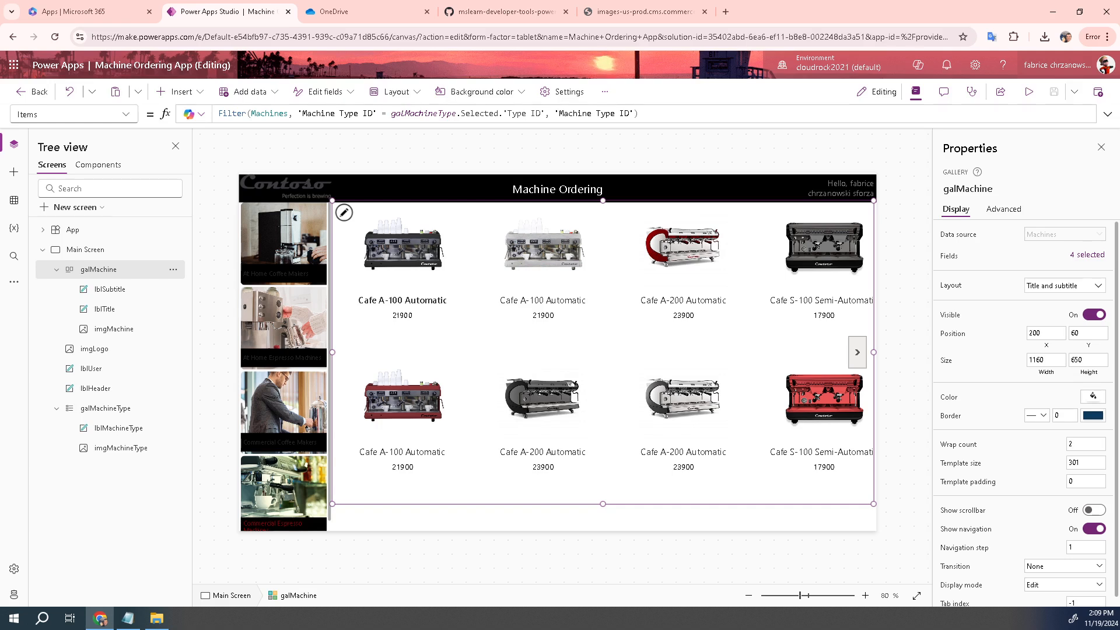
{"action": "mouse_move", "coordinate": [446, 336]}
{"action": "left_click", "coordinate": [111, 290]}
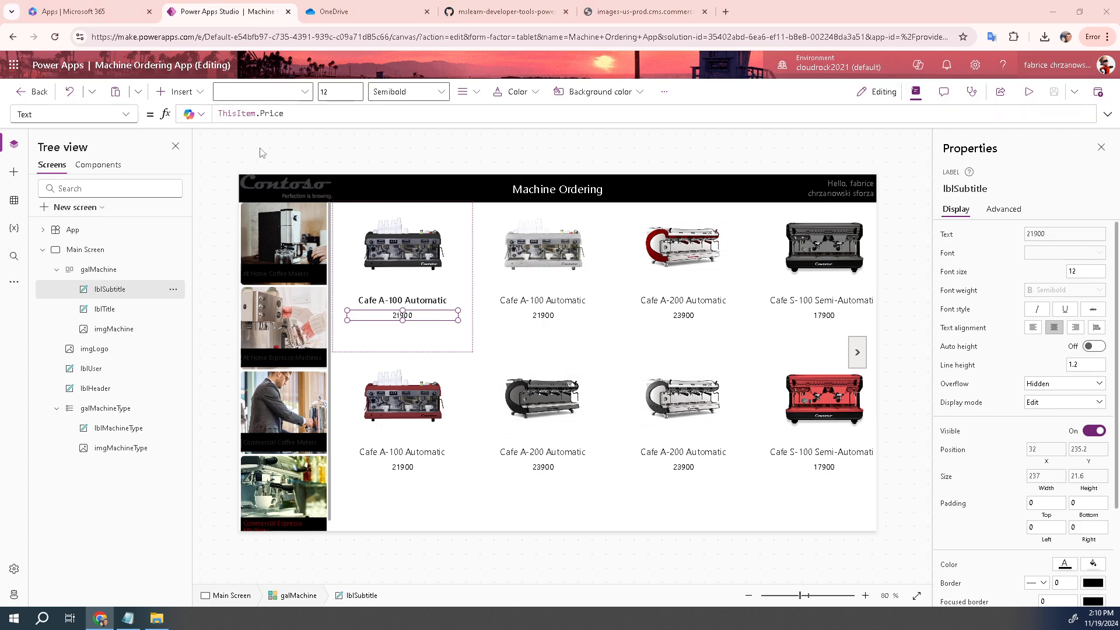
{"action": "left_click", "coordinate": [320, 117]}
{"action": "key", "text": "BackSpace"}
{"action": "key", "text": "BackSpace"}
{"action": "key", "text": "BackSpace"}
{"action": "key", "text": "BackSpace"}
{"action": "key", "text": "BackSpace"}
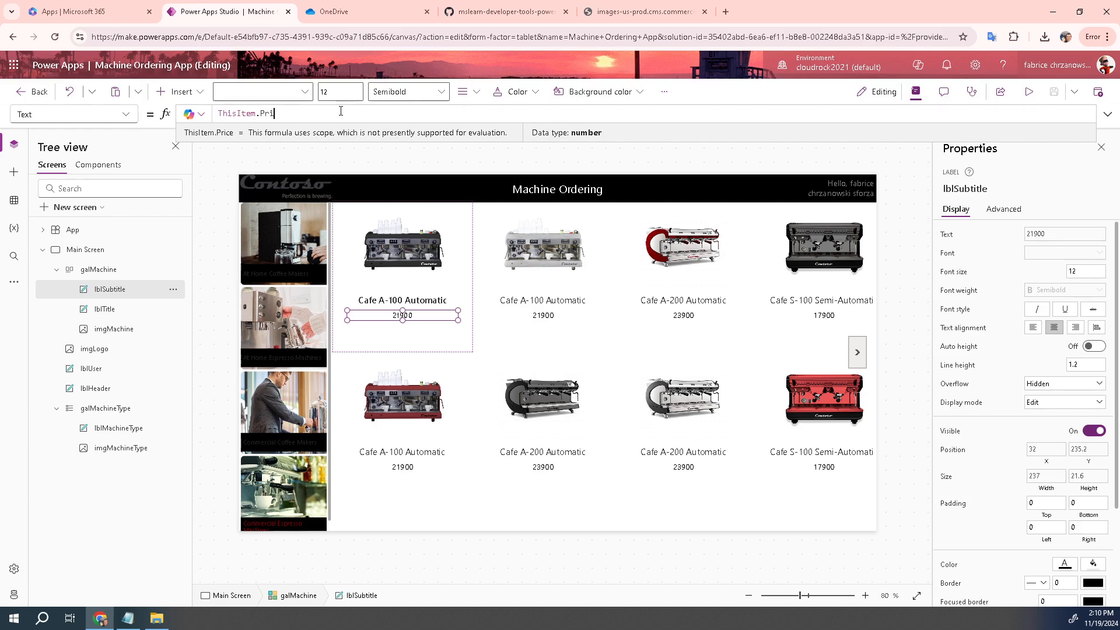
{"action": "key", "text": "BackSpace"}
{"action": "key", "text": "BackSpace"}
{"action": "key", "text": "BackSpace"}
{"action": "key", "text": "BackSpace"}
{"action": "key", "text": "BackSpace"}
{"action": "key", "text": "BackSpace"}
{"action": "key", "text": "BackSpace"}
{"action": "key", "text": "BackSpace"}
{"action": "key", "text": "BackSpace"}
{"action": "type", "text": "Text(ThisItem.Price,\"$##,###.00\")"}
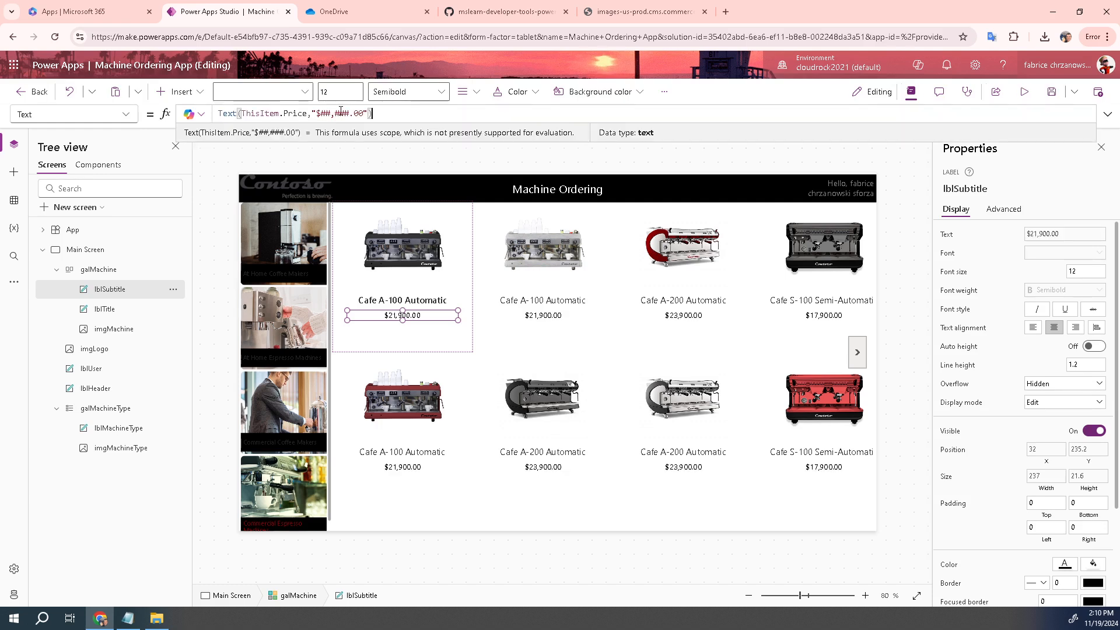
Step: Set the Color property of lblSubtitle in galMachine to If(Value(ThisItem.Price)>10000,Color.OrangeRed,Color.Gray)
{"action": "mouse_move", "coordinate": [403, 319]}
{"action": "left_click", "coordinate": [111, 291]}
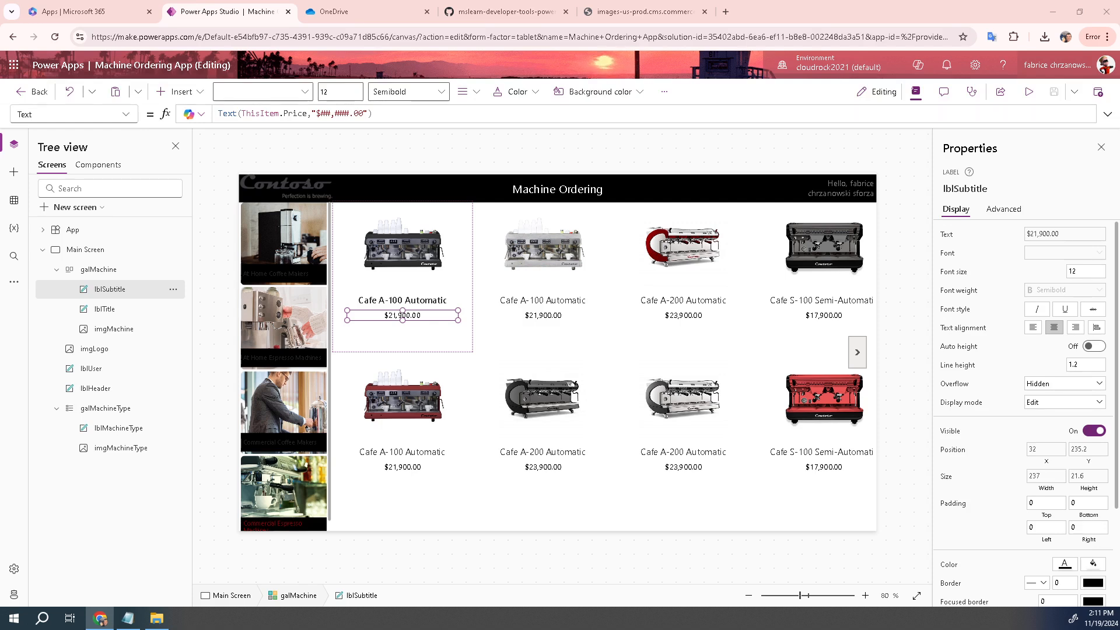
{"action": "left_click", "coordinate": [127, 115]}
{"action": "scroll", "coordinate": [73, 198], "scroll_direction": "up", "scroll_amount": 4}
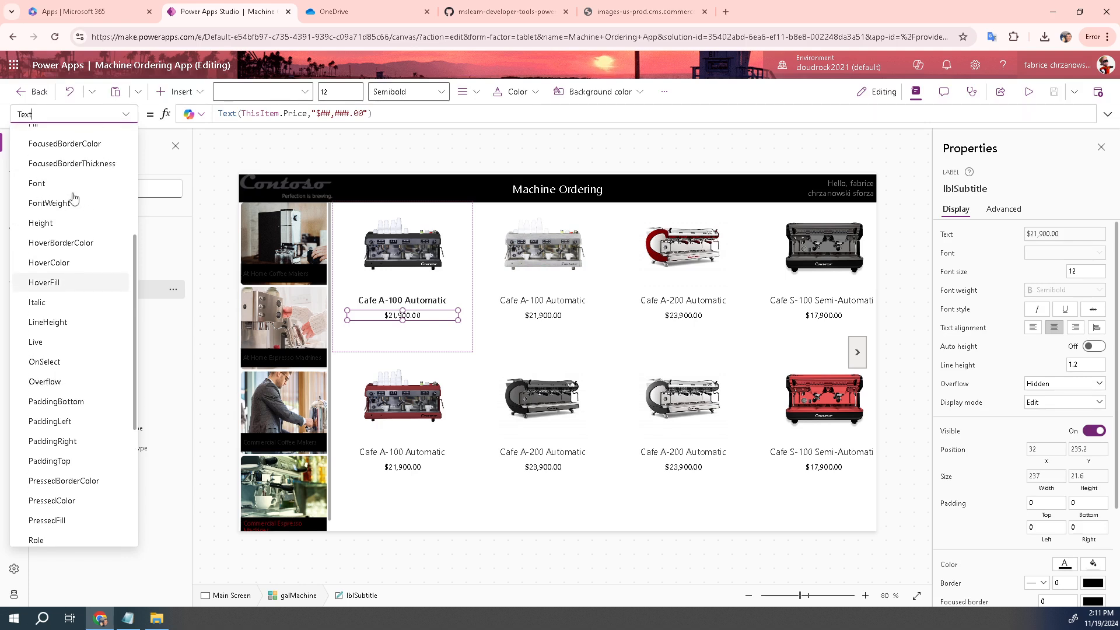
{"action": "scroll", "coordinate": [73, 199], "scroll_direction": "up", "scroll_amount": 3}
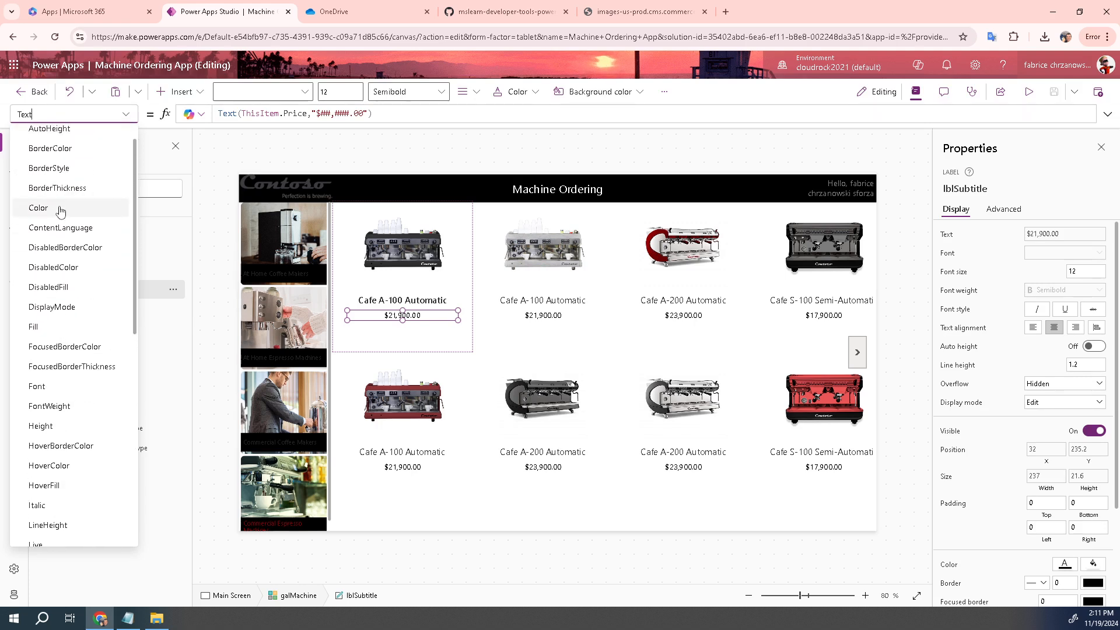
{"action": "left_click", "coordinate": [59, 208]}
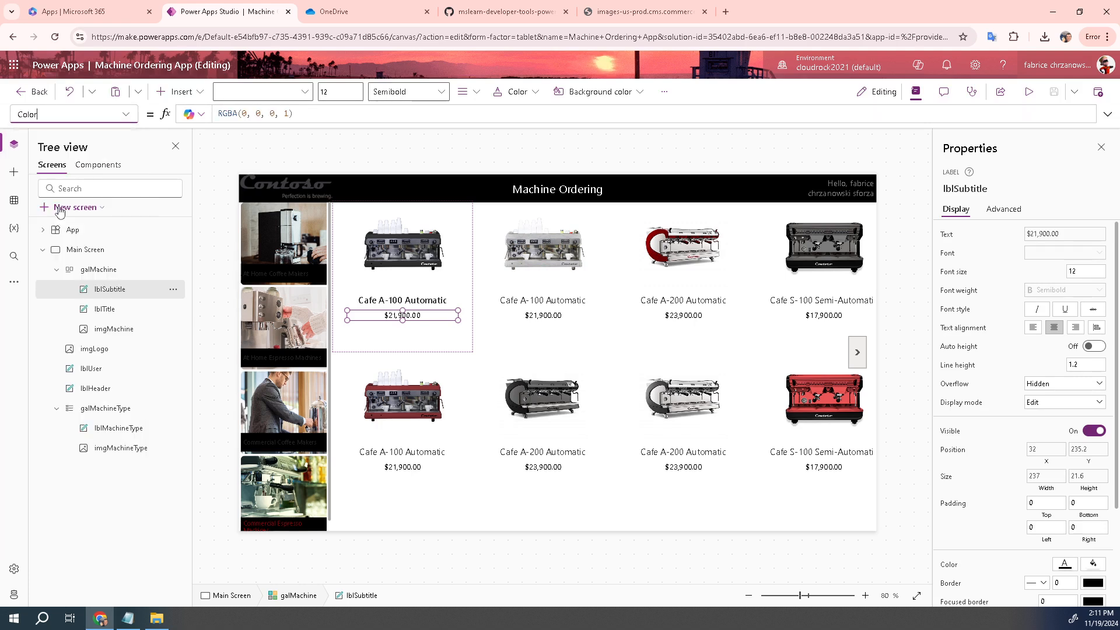
{"action": "left_click", "coordinate": [324, 115]}
{"action": "key", "text": "BackSpace"}
{"action": "key", "text": "BackSpace"}
{"action": "key", "text": "BackSpace"}
{"action": "key", "text": "BackSpace"}
{"action": "key", "text": "BackSpace"}
{"action": "key", "text": "BackSpace"}
{"action": "key", "text": "BackSpace"}
{"action": "key", "text": "BackSpace"}
{"action": "key", "text": "BackSpace"}
{"action": "key", "text": "BackSpace"}
{"action": "key", "text": "BackSpace"}
{"action": "key", "text": "BackSpace"}
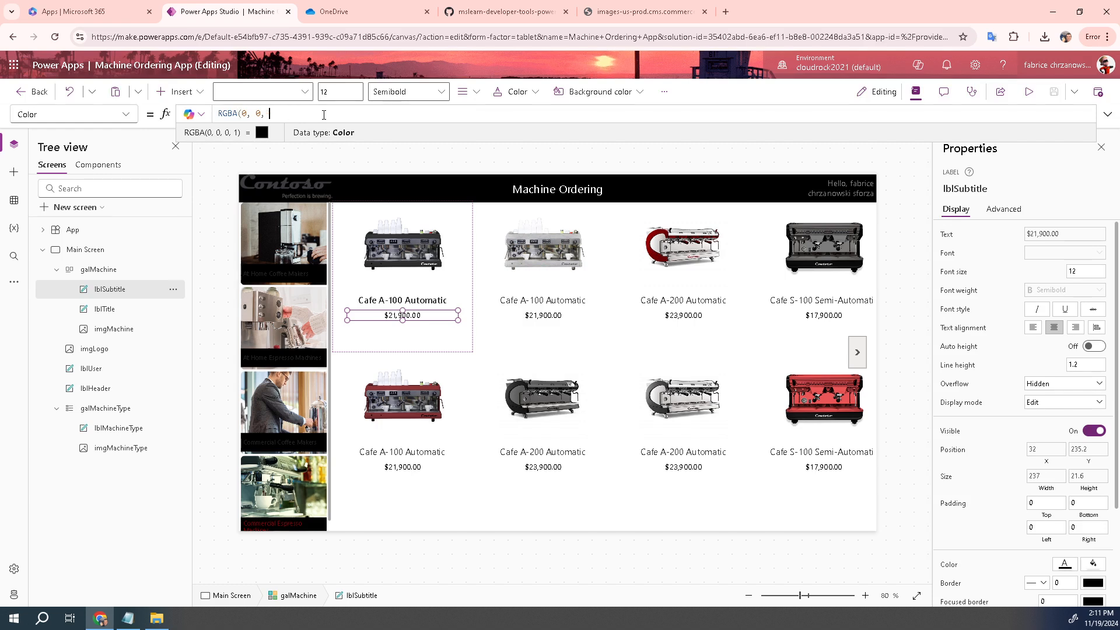
{"action": "key", "text": "BackSpace"}
{"action": "key", "text": "BackSpace"}
{"action": "key", "text": "BackSpace"}
{"action": "key", "text": "BackSpace"}
{"action": "type", "text": "If(Value(ThisItem.Price)>10000,Color.OrangeRed,Color.Gray)"}
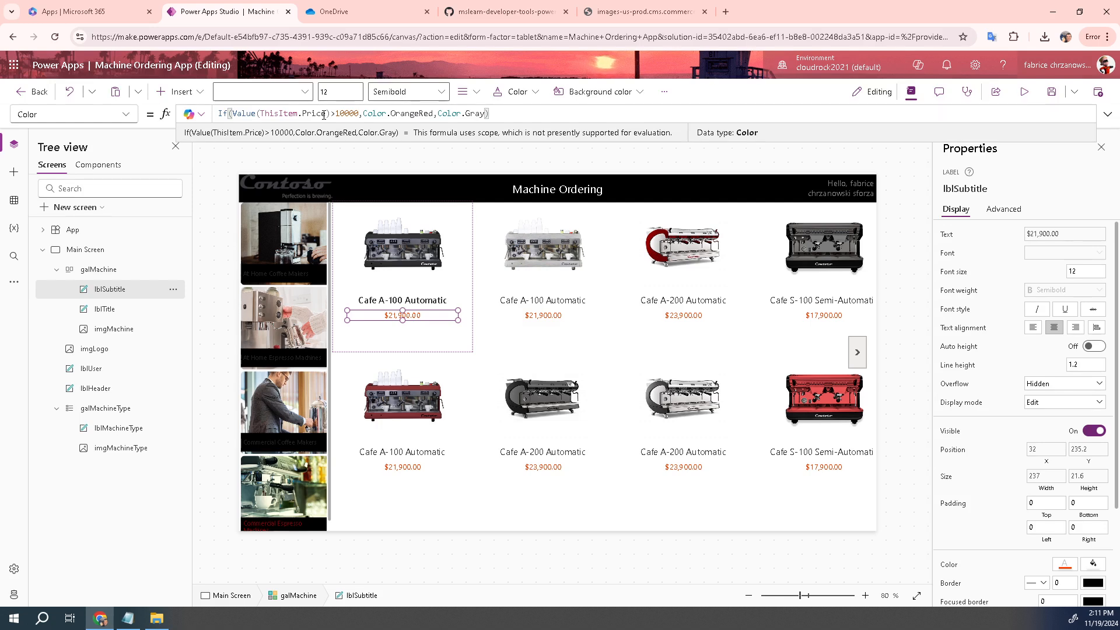
Step: Have Copilot explain the Color formula of lblSubtitle, and save the app
{"action": "left_click", "coordinate": [197, 117]}
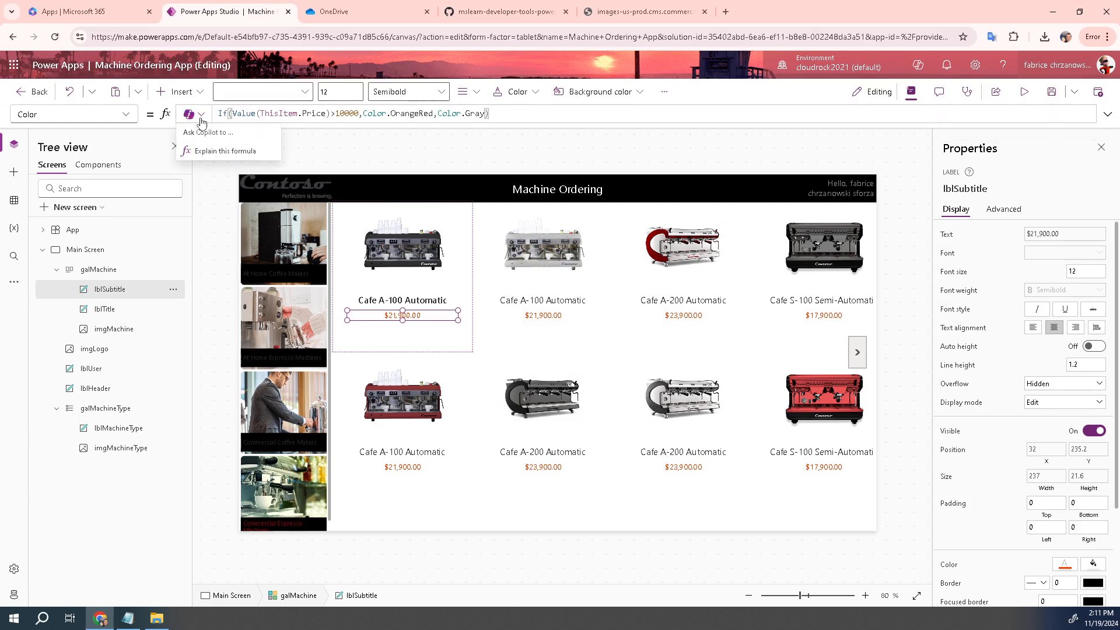
{"action": "left_click", "coordinate": [214, 152]}
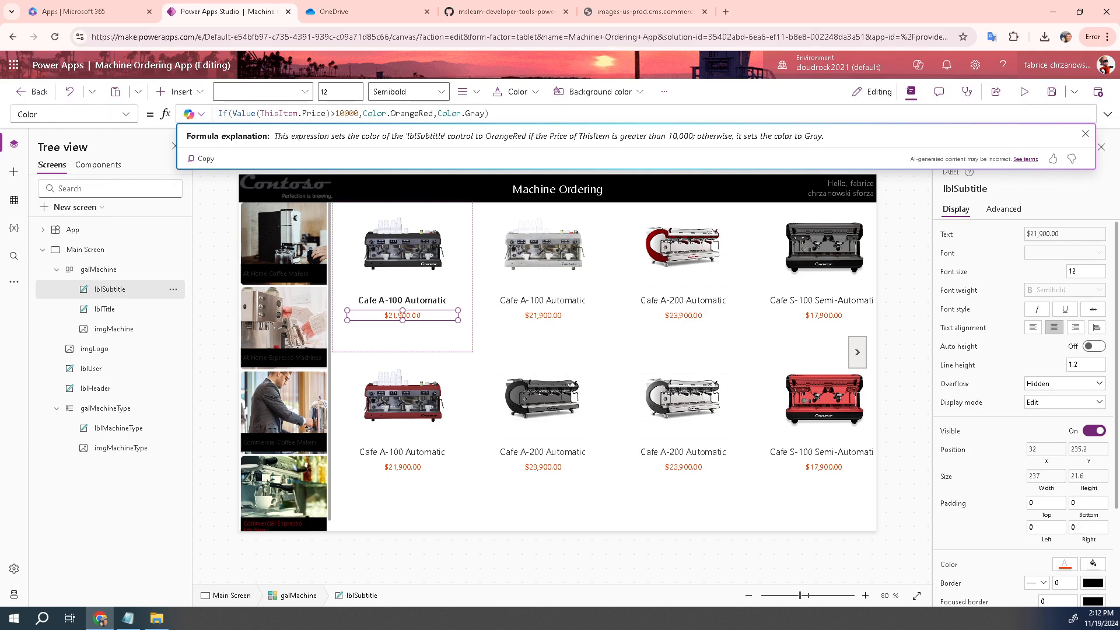
{"action": "left_click", "coordinate": [1054, 97]}
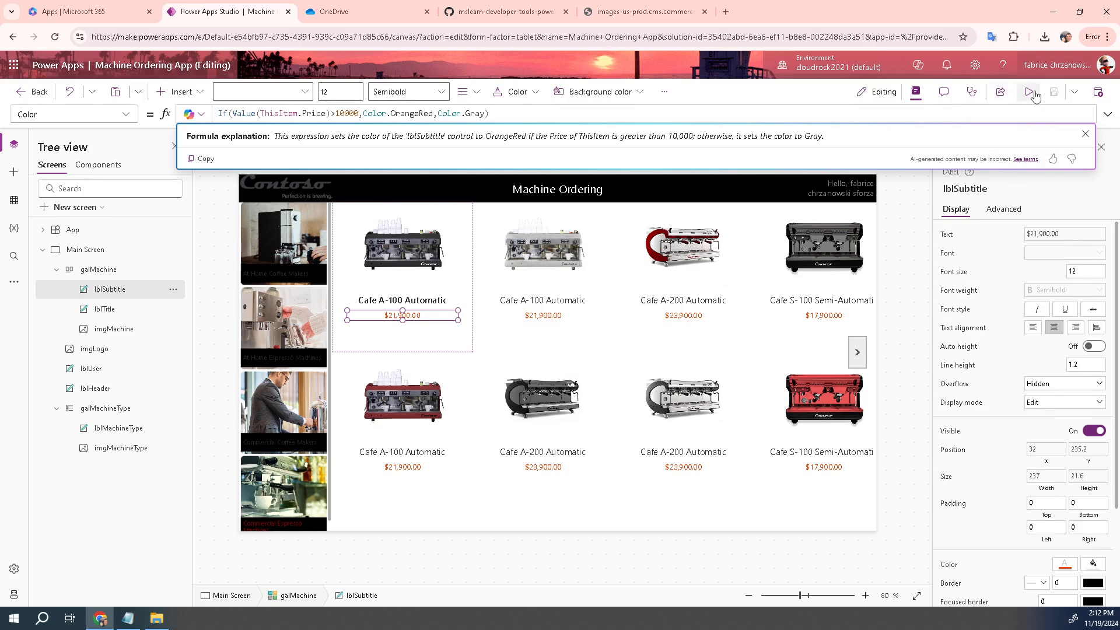
Step: Preview the app and select different machine types, including the commercial coffee and espresso machines, to check the price colors
{"action": "left_click", "coordinate": [1030, 94]}
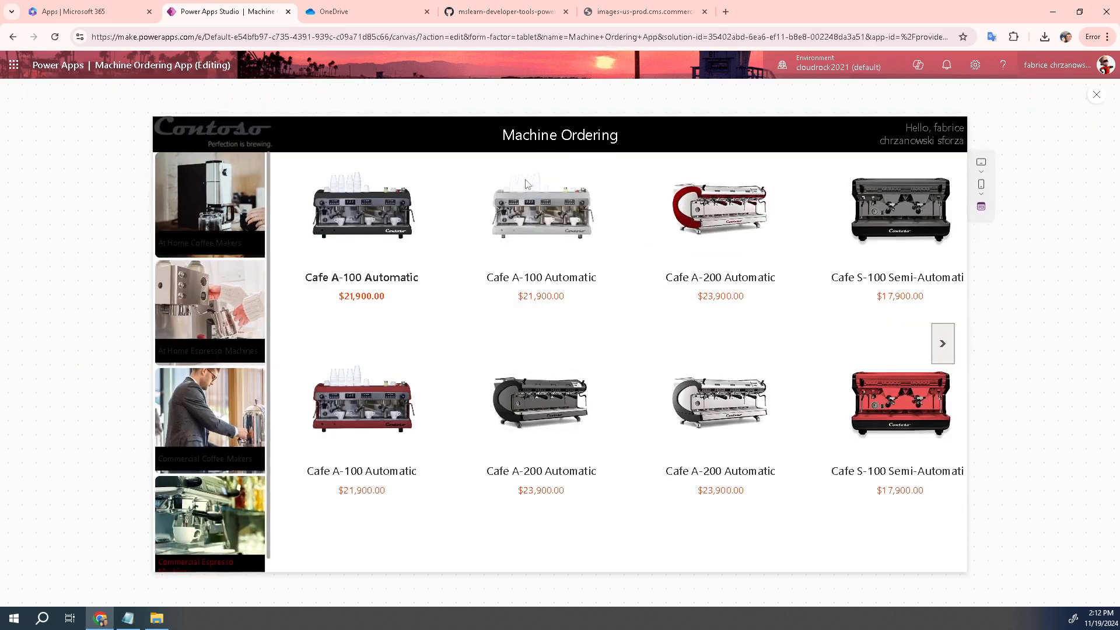
{"action": "left_click", "coordinate": [210, 320]}
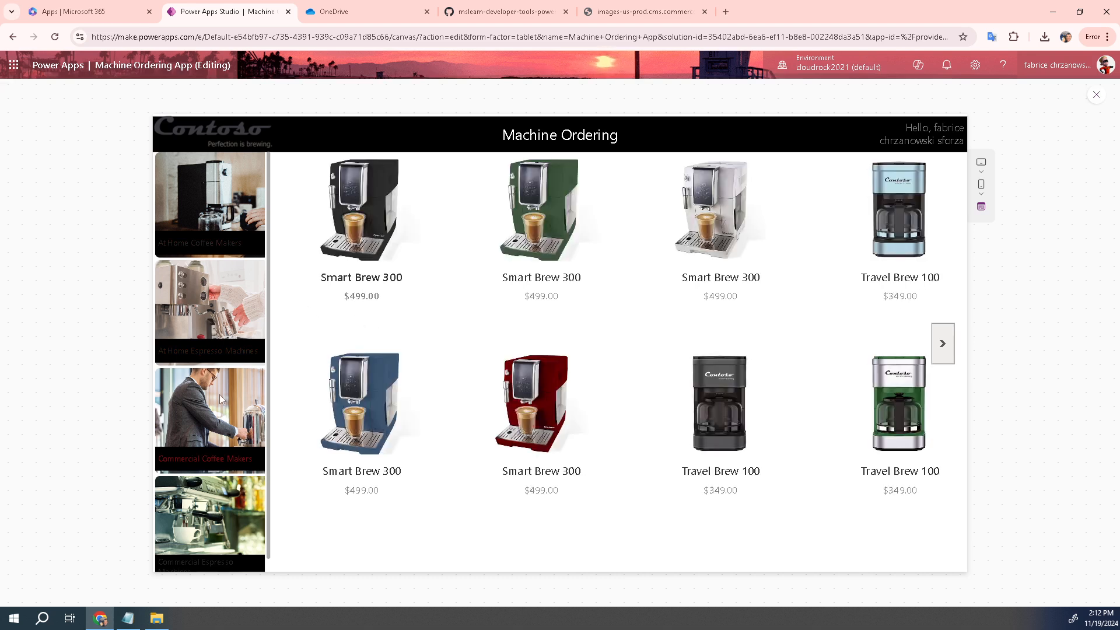
{"action": "left_click", "coordinate": [211, 454]}
{"action": "left_click", "coordinate": [217, 519]}
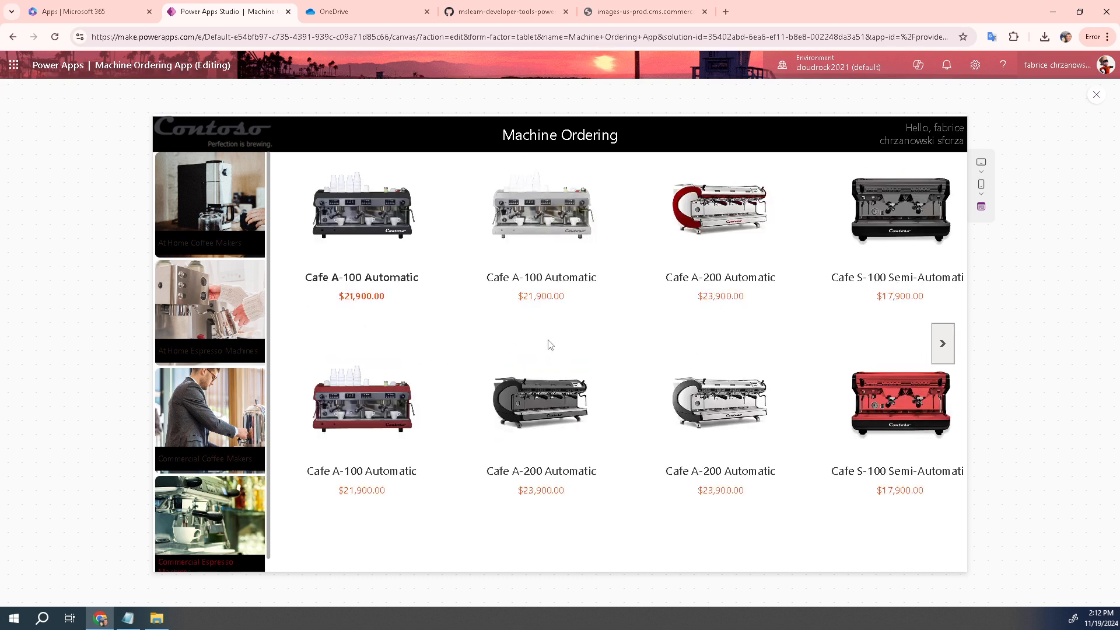